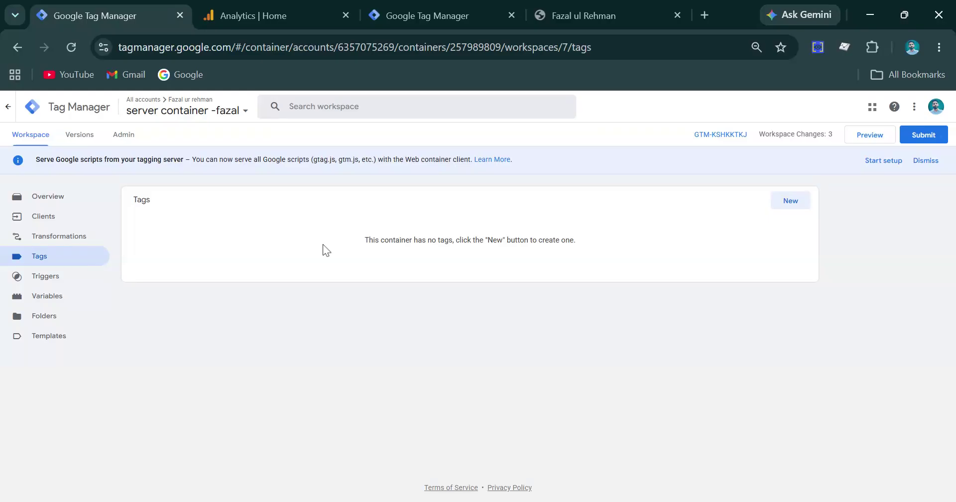
Review the website's Get a Free Tracking Audit button and the contact form it leads to
{"action": "left_click", "coordinate": [548, 6]}
{"action": "scroll", "coordinate": [181, 342], "scroll_direction": "up", "scroll_amount": 10}
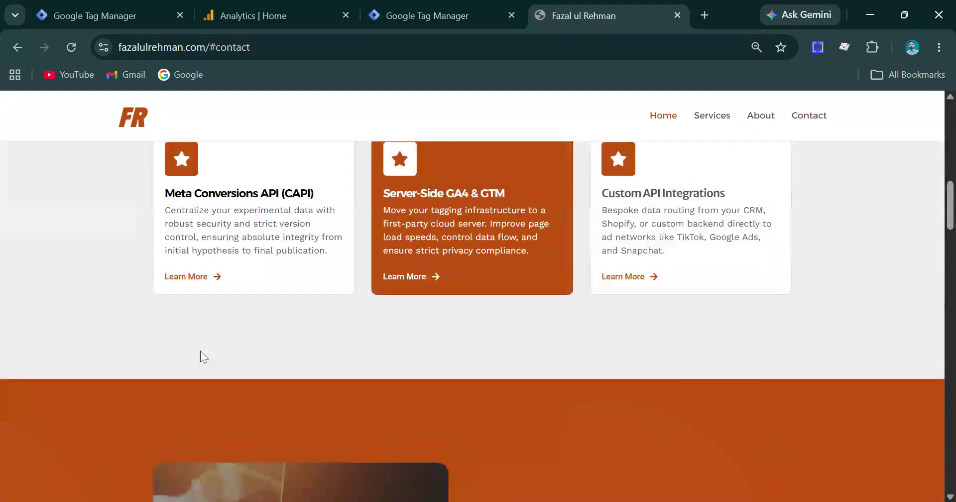
{"action": "scroll", "coordinate": [200, 351], "scroll_direction": "up", "scroll_amount": 5}
{"action": "scroll", "coordinate": [200, 350], "scroll_direction": "down", "scroll_amount": 3}
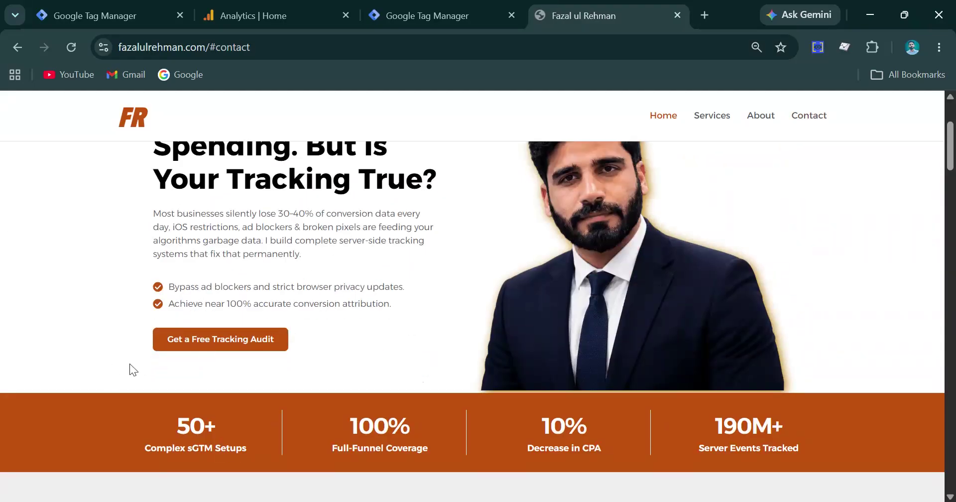
{"action": "left_click", "coordinate": [237, 344]}
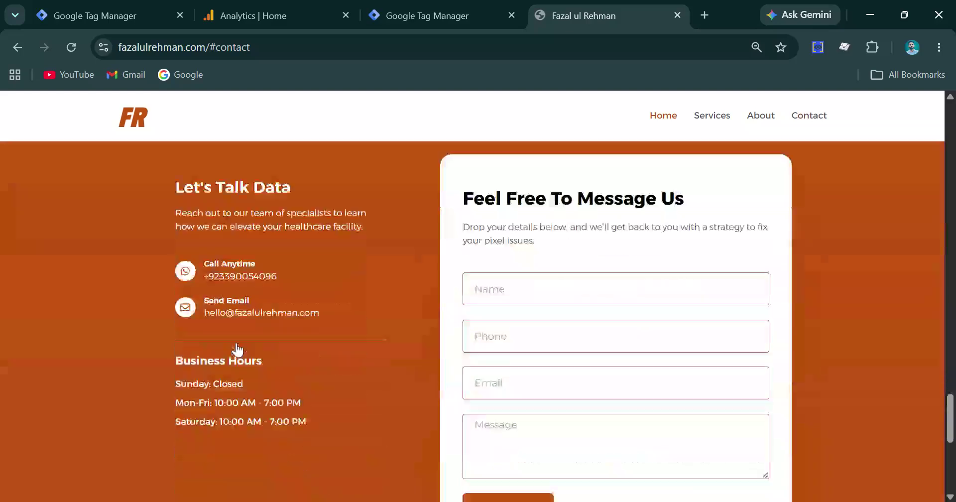
{"action": "scroll", "coordinate": [237, 348], "scroll_direction": "down", "scroll_amount": 2}
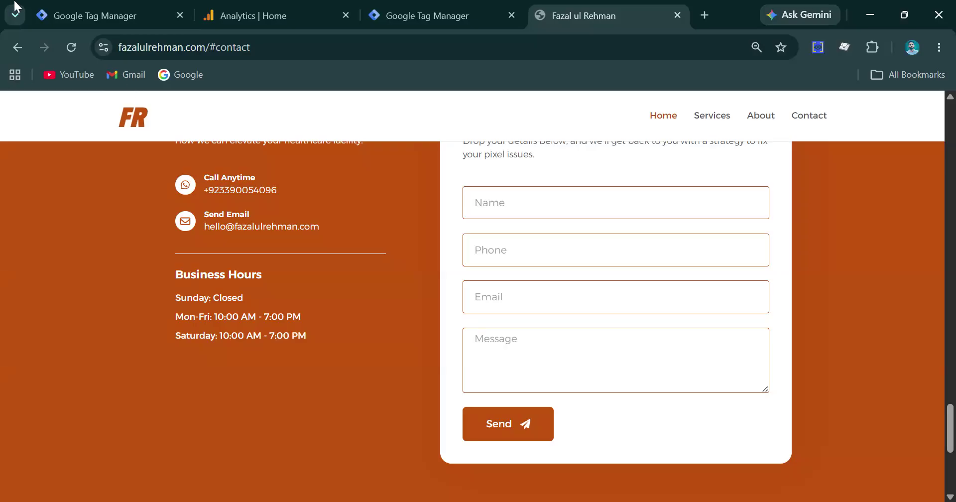
Open the list of tags in the web container GTM-5QXMZ7J3
{"action": "left_click", "coordinate": [90, 1]}
{"action": "left_click", "coordinate": [437, 16]}
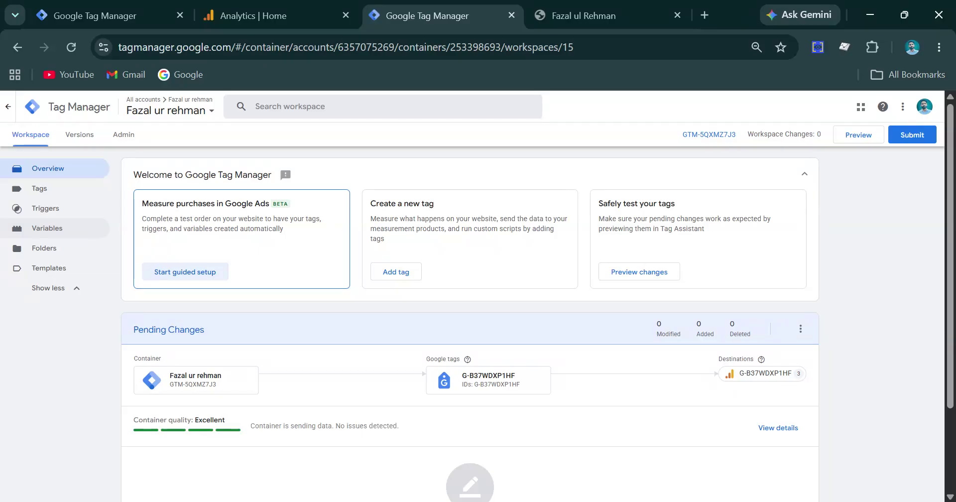
{"action": "left_click", "coordinate": [48, 195]}
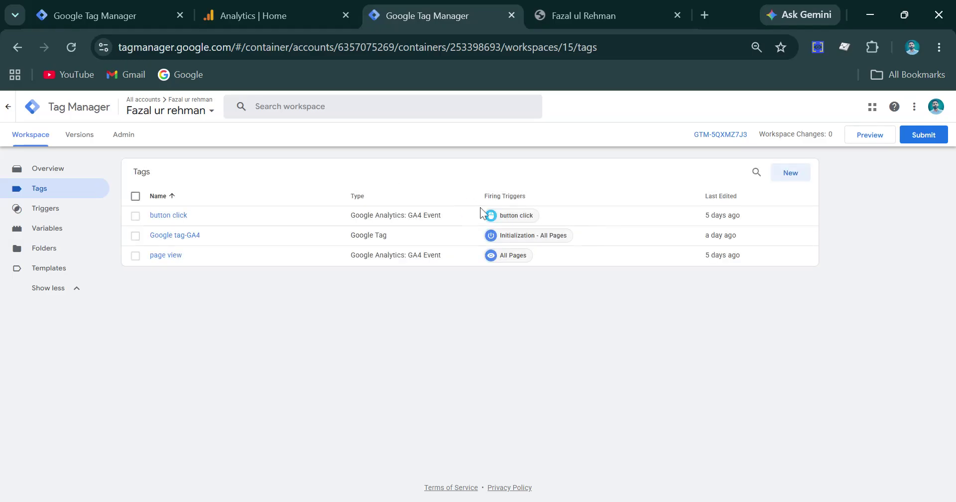
Preview the web container and connect Tag Assistant to the website, with the debug signal included in the URL
{"action": "left_click", "coordinate": [870, 139]}
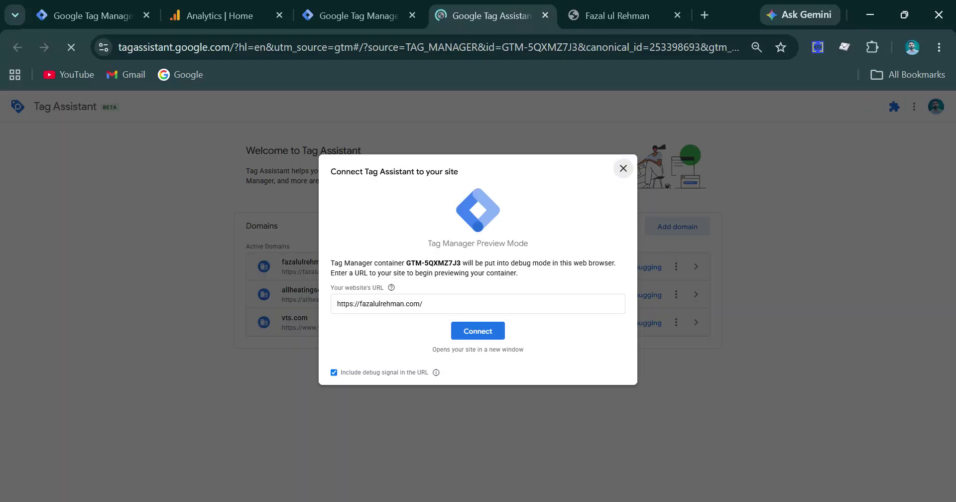
{"action": "left_click", "coordinate": [477, 331]}
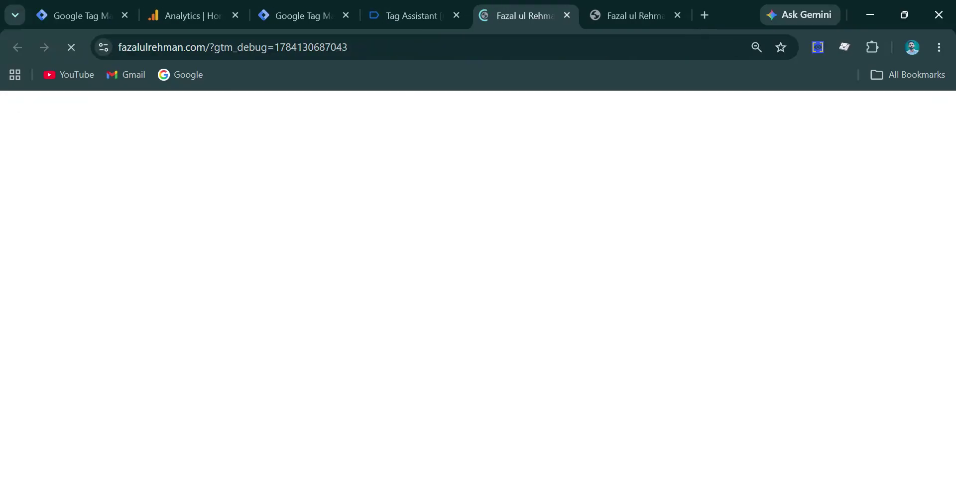
{"action": "left_click", "coordinate": [408, 12]}
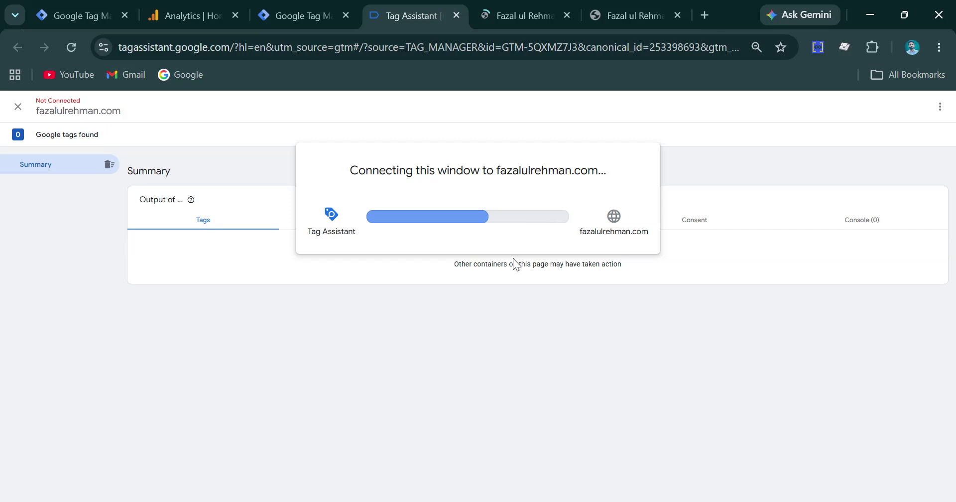
{"action": "left_click", "coordinate": [471, 285]}
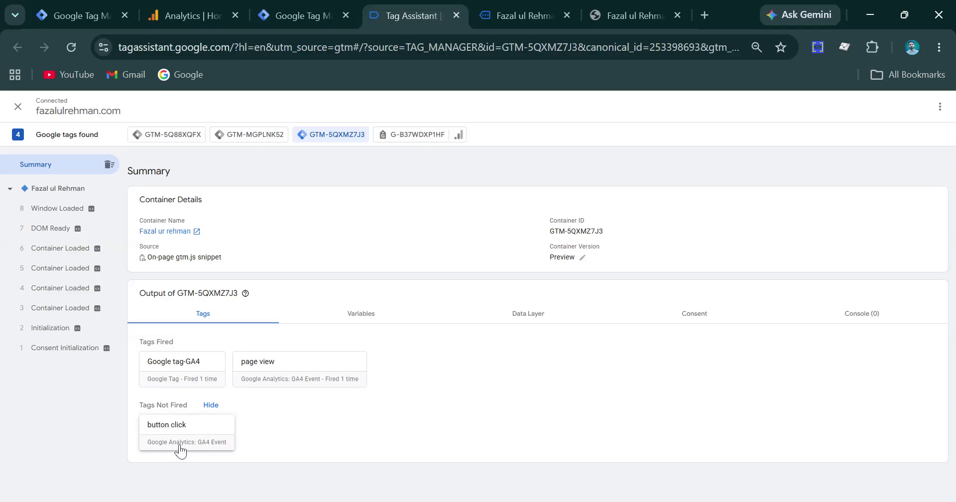
Trigger the Get a Free Tracking Audit button on the debugged site and check in Tag Assistant whether the button click tag fires
{"action": "left_click", "coordinate": [598, 15]}
{"action": "scroll", "coordinate": [380, 247], "scroll_direction": "up", "scroll_amount": 10}
{"action": "scroll", "coordinate": [393, 269], "scroll_direction": "up", "scroll_amount": 5}
{"action": "left_click", "coordinate": [524, 14]}
{"action": "scroll", "coordinate": [148, 338], "scroll_direction": "down", "scroll_amount": 4}
{"action": "left_click", "coordinate": [241, 274]}
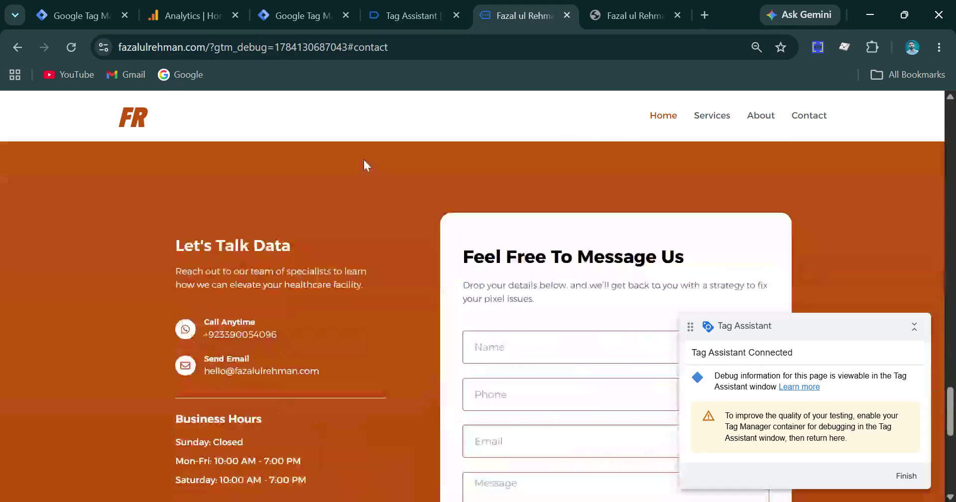
{"action": "left_click", "coordinate": [400, 15]}
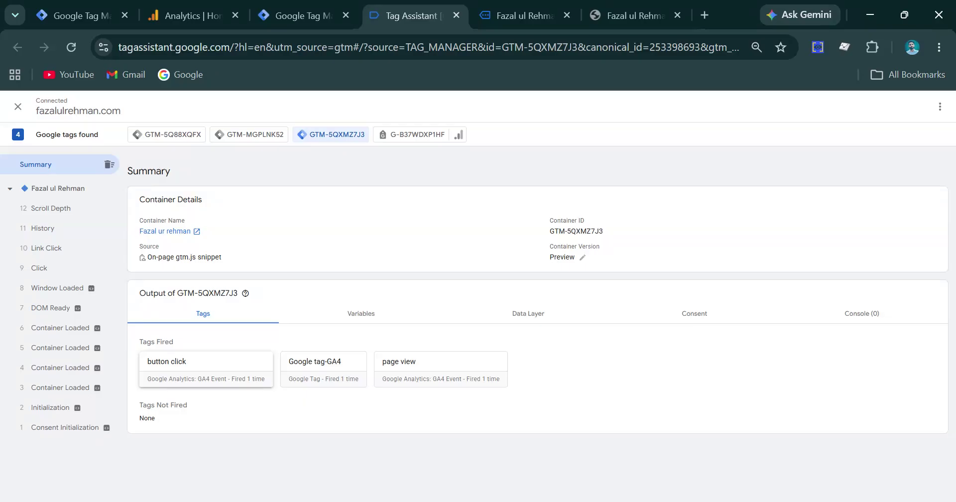
Switch to the server container GTM-KSHKKTKJ and open its list of triggers
{"action": "left_click", "coordinate": [54, 1]}
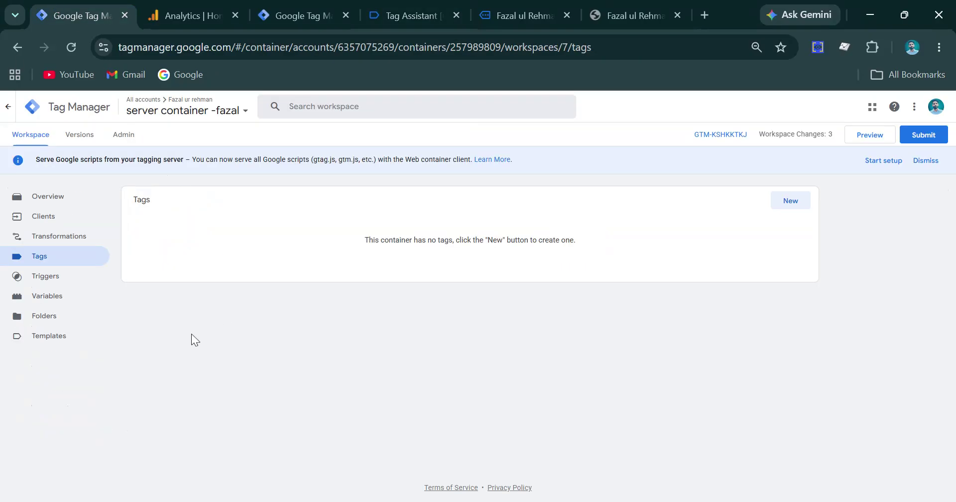
{"action": "left_click", "coordinate": [37, 293]}
{"action": "left_click", "coordinate": [46, 277]}
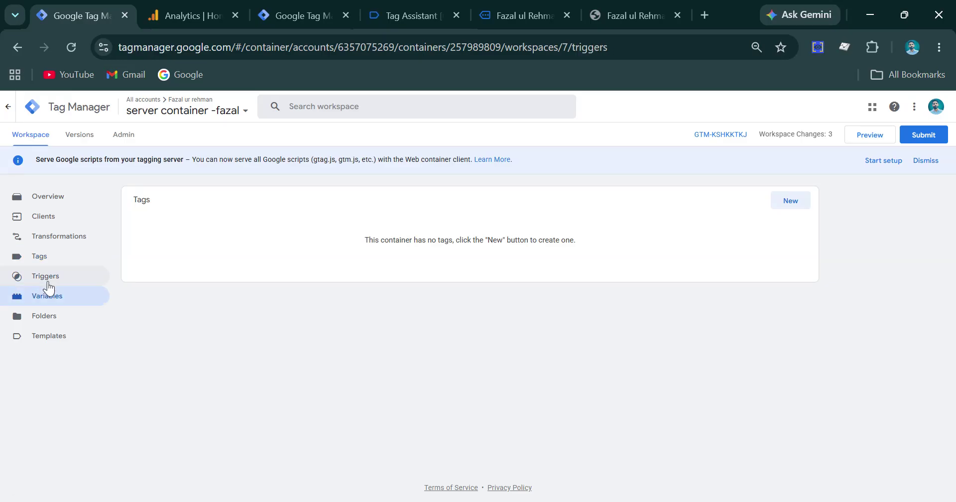
{"action": "left_click", "coordinate": [51, 285]}
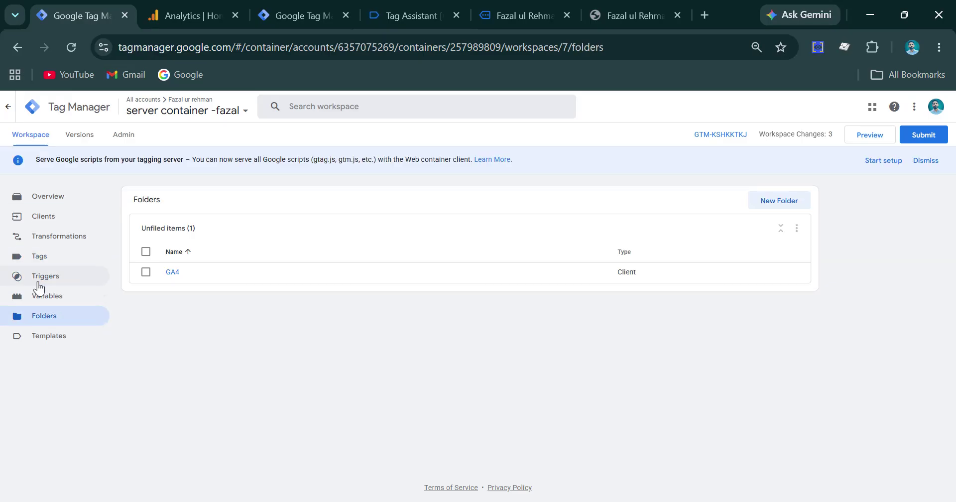
{"action": "left_click", "coordinate": [52, 283]}
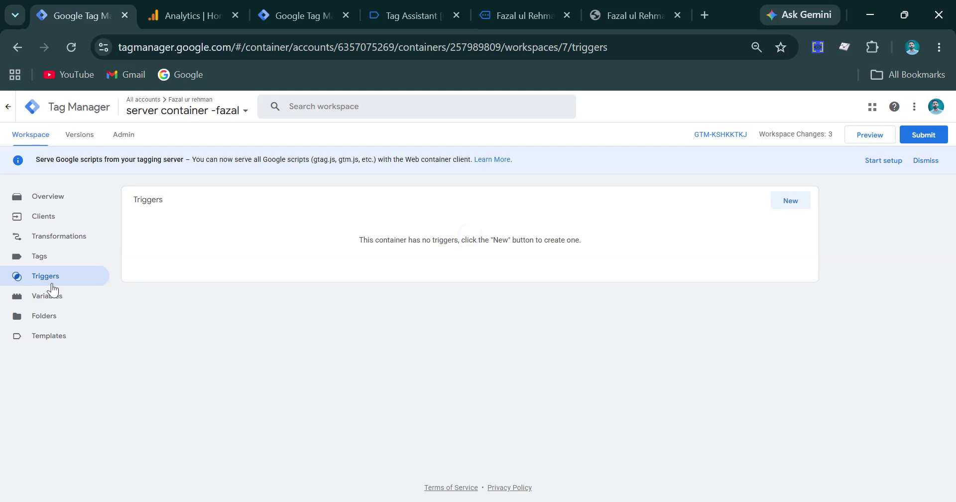
Start a new Custom trigger that fires on Some Events, and choose Event Name as its condition variable
{"action": "left_click", "coordinate": [774, 208]}
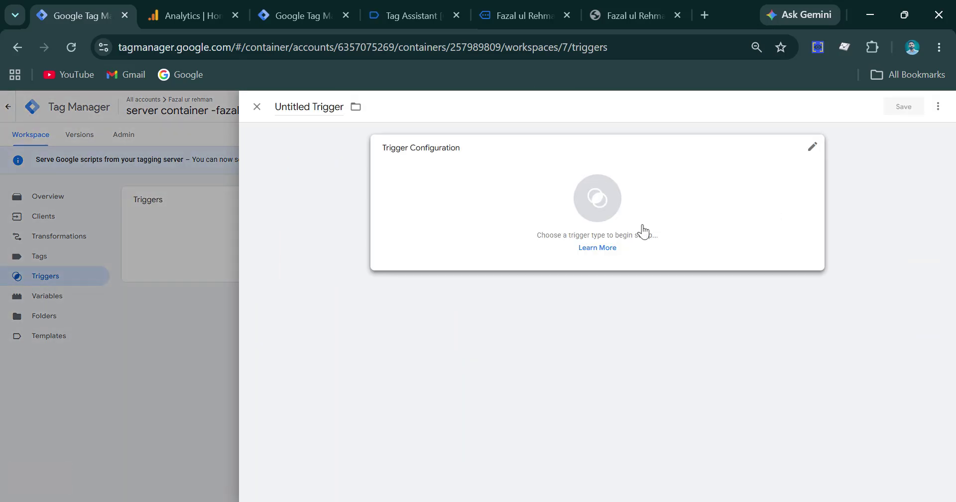
{"action": "left_click", "coordinate": [650, 198]}
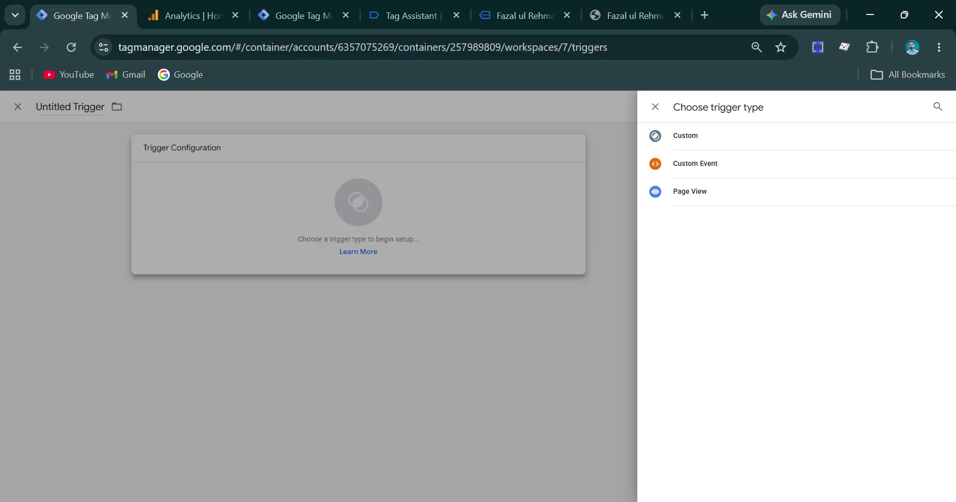
{"action": "left_click", "coordinate": [750, 137]}
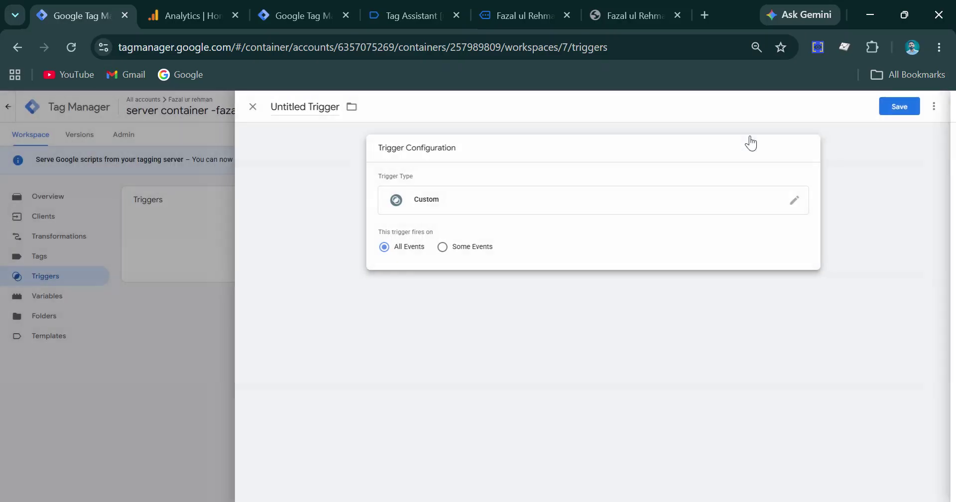
{"action": "left_click", "coordinate": [451, 252]}
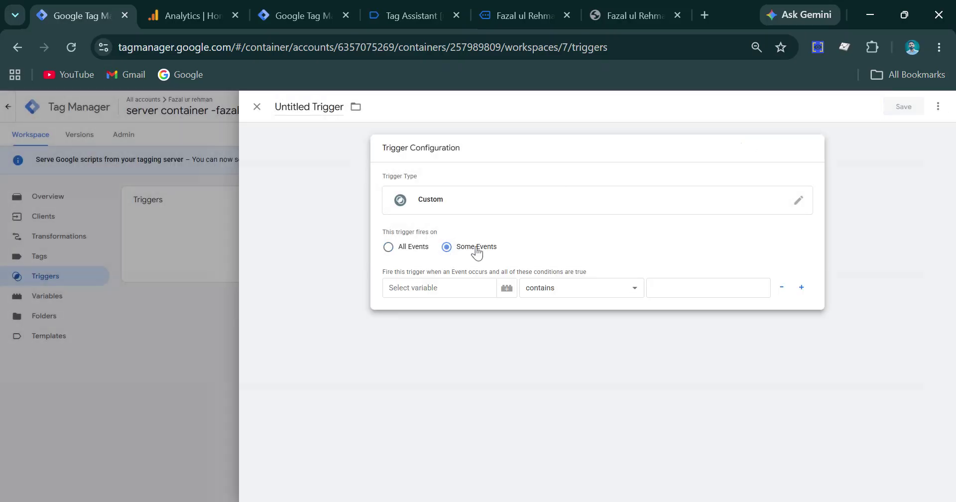
{"action": "left_click", "coordinate": [505, 288]}
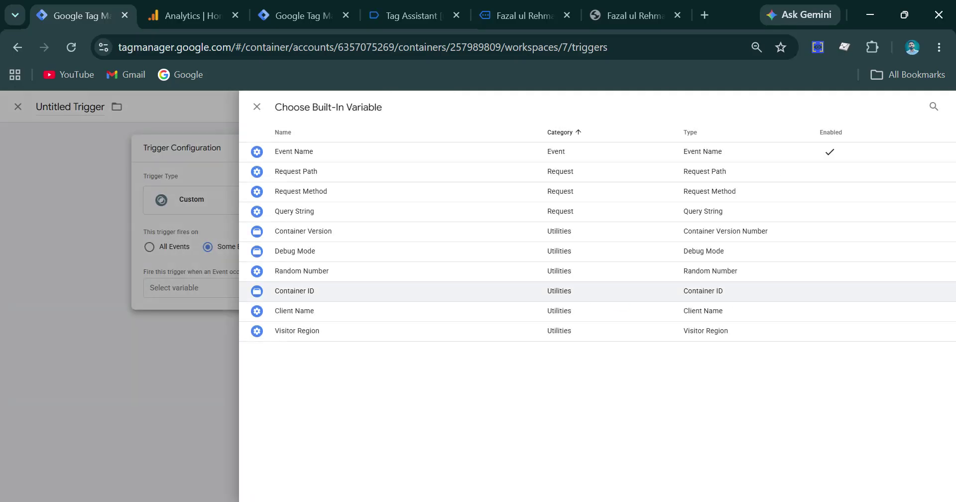
{"action": "left_click", "coordinate": [355, 164]}
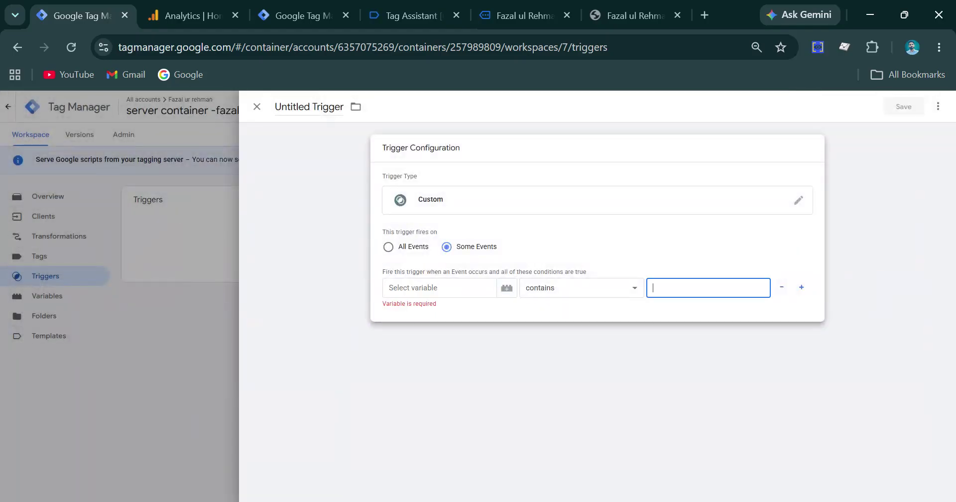
Copy the event name from the web container's button click tag and use "button click" as the server trigger's condition value
{"action": "left_click", "coordinate": [315, 19]}
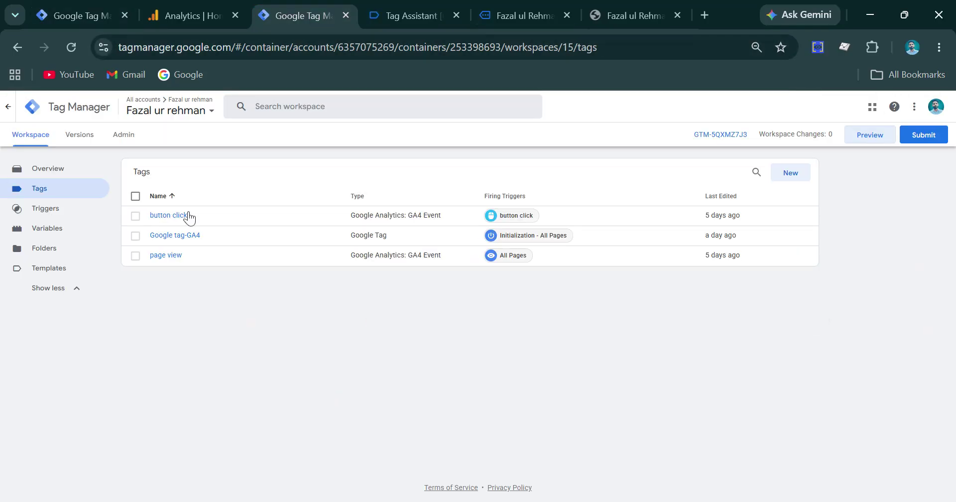
{"action": "left_click", "coordinate": [170, 216]}
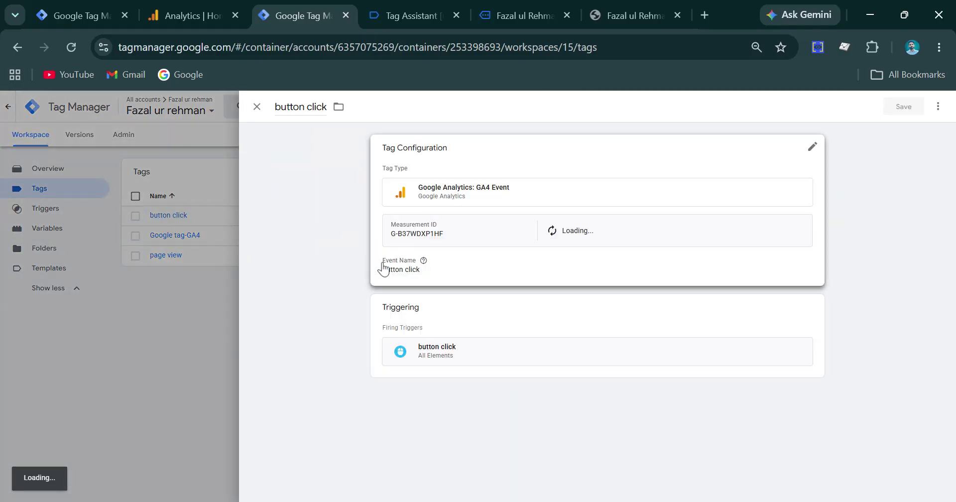
{"action": "left_click", "coordinate": [812, 148]}
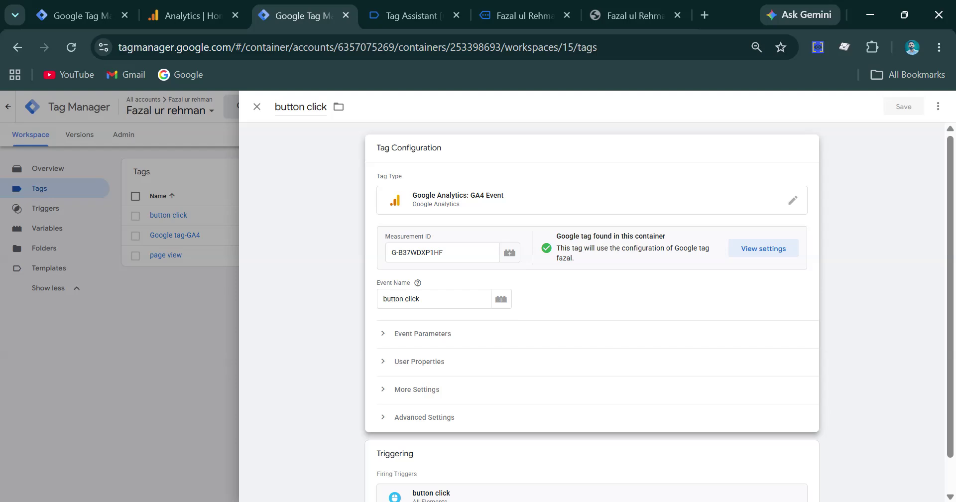
{"action": "triple_click", "coordinate": [402, 299]}
{"action": "key", "text": "ctrl+c"}
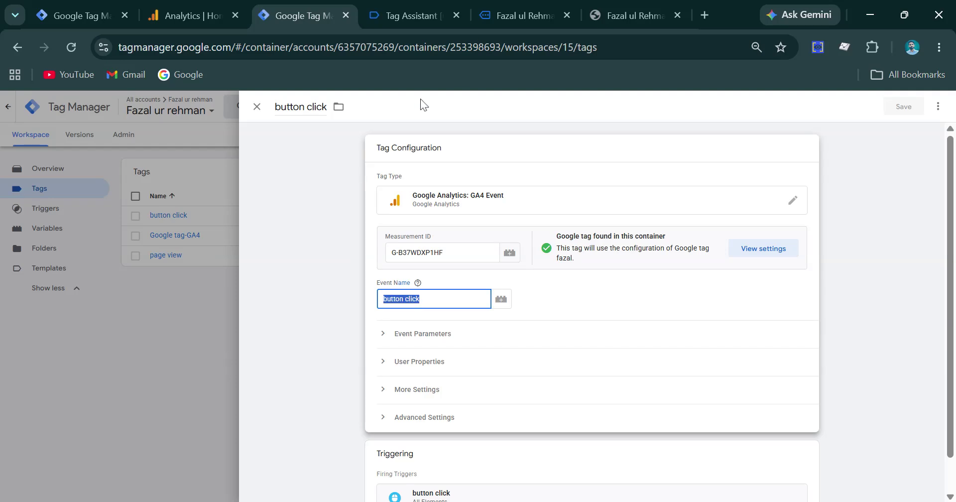
{"action": "left_click", "coordinate": [106, 15]}
{"action": "key", "text": "ctrl+v"}
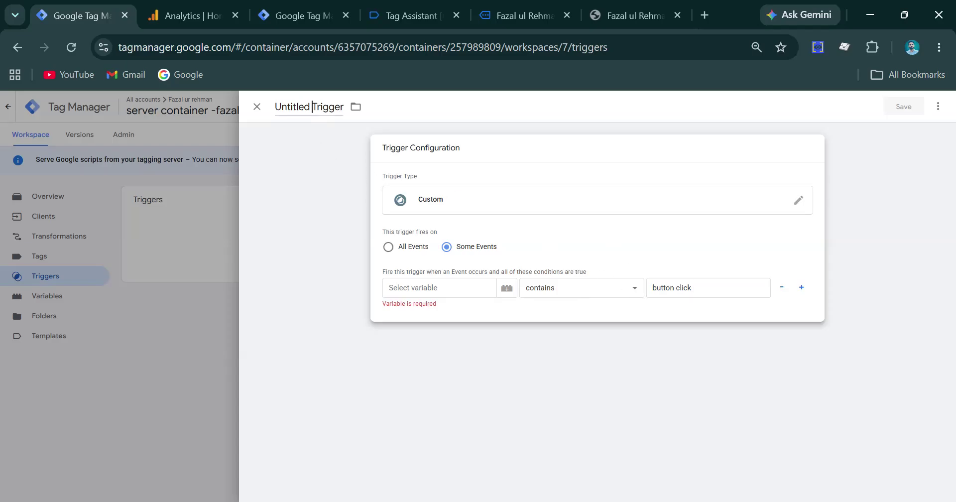
Rename the new server trigger as "button click trigger"
{"action": "left_click", "coordinate": [309, 107]}
{"action": "key", "text": "BackSpace"}
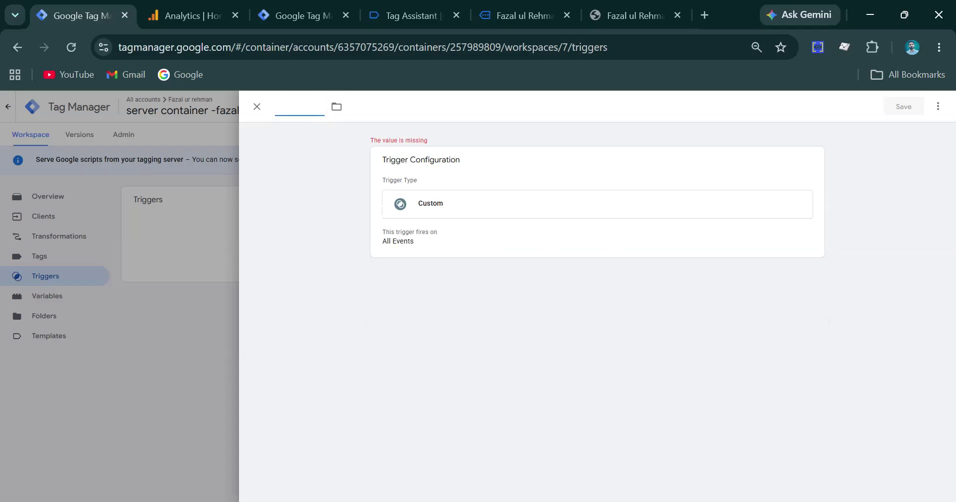
{"action": "type", "text": "button click trigger"}
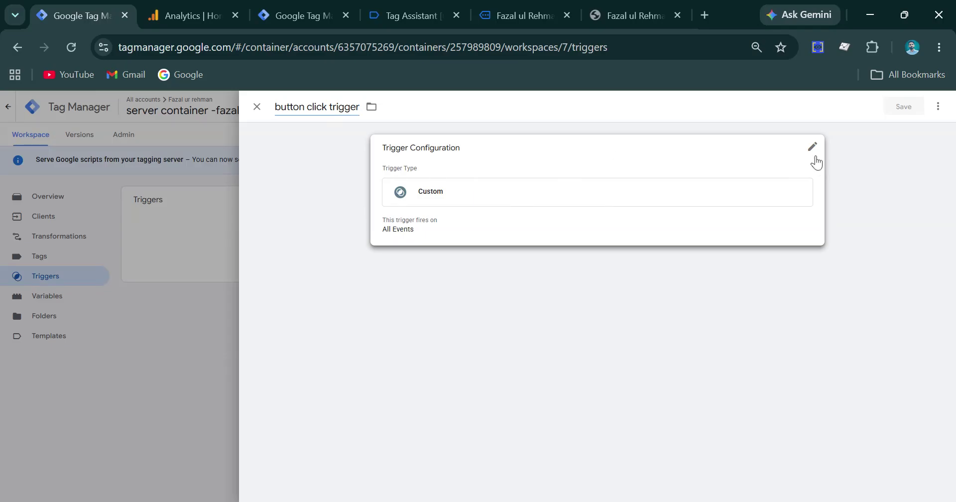
Try to choose the built-in Event Name variable for the condition of the button click trigger
{"action": "left_click", "coordinate": [815, 162]}
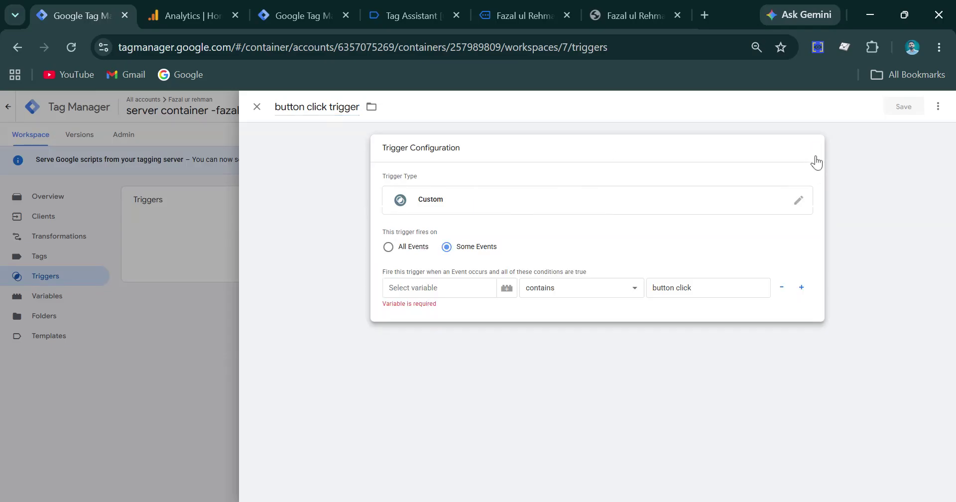
{"action": "left_click", "coordinate": [509, 291]}
{"action": "left_click", "coordinate": [353, 160]}
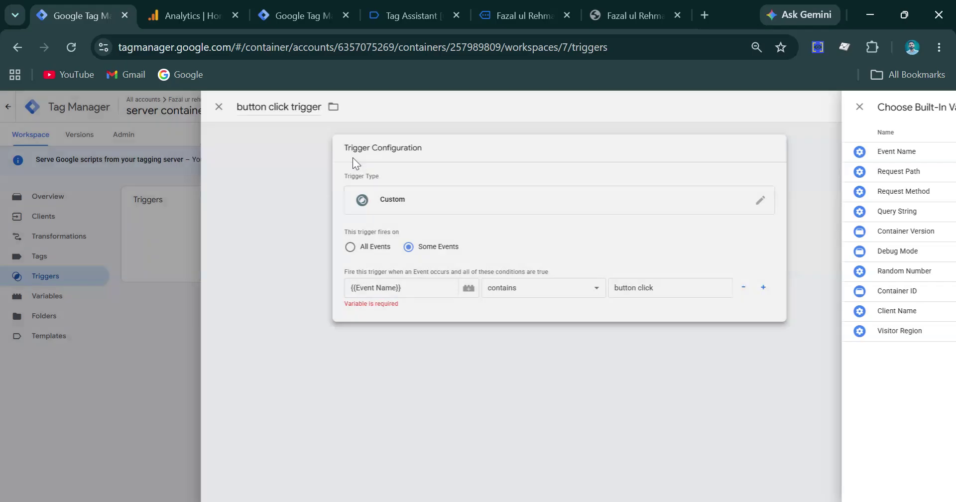
{"action": "left_click", "coordinate": [690, 288]}
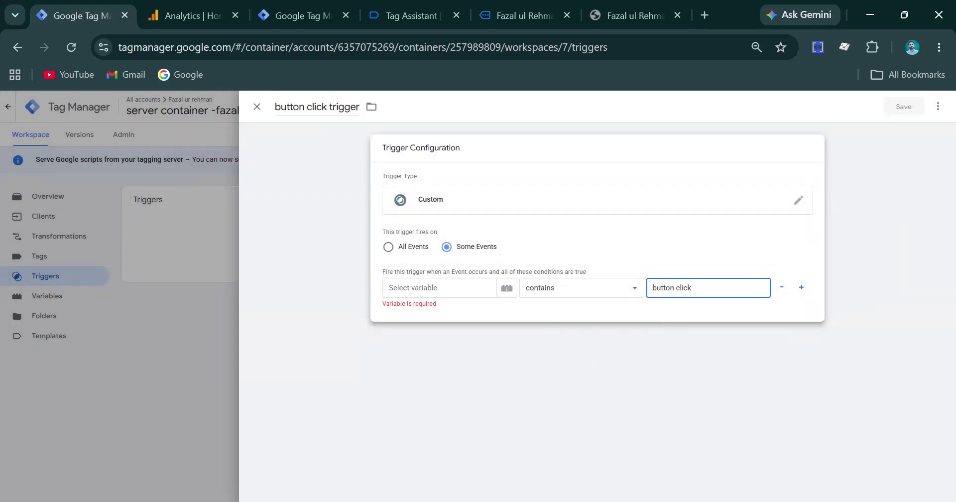
{"action": "left_click", "coordinate": [473, 305]}
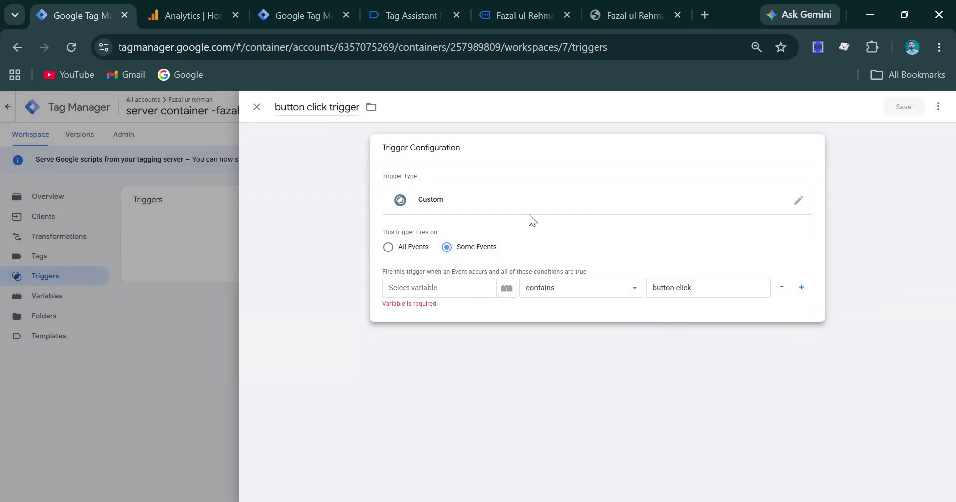
{"action": "left_click", "coordinate": [345, 106]}
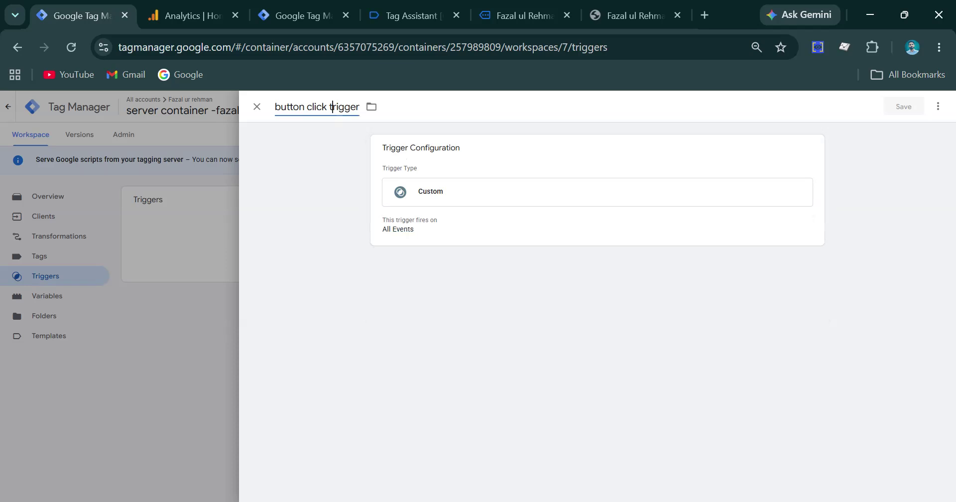
Set the condition variable of the button click trigger to Event Name and save the trigger
{"action": "left_click", "coordinate": [810, 152]}
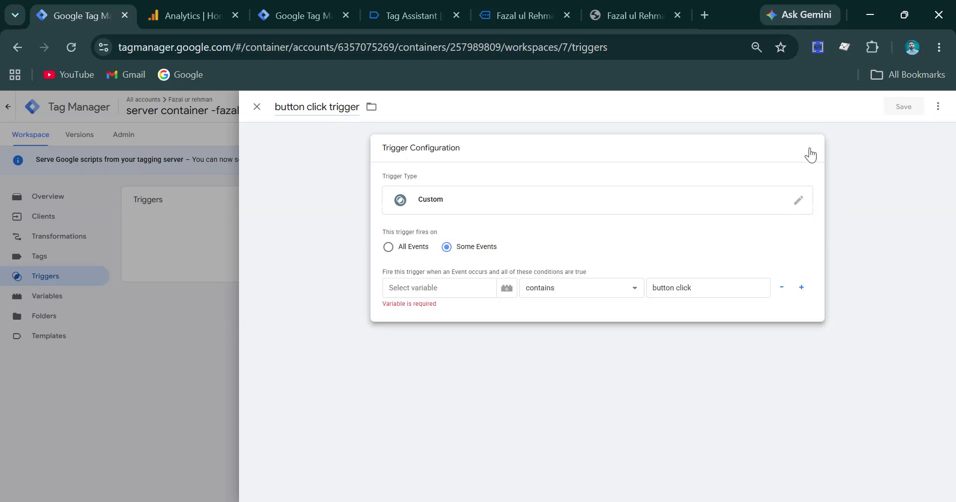
{"action": "left_click", "coordinate": [473, 289]}
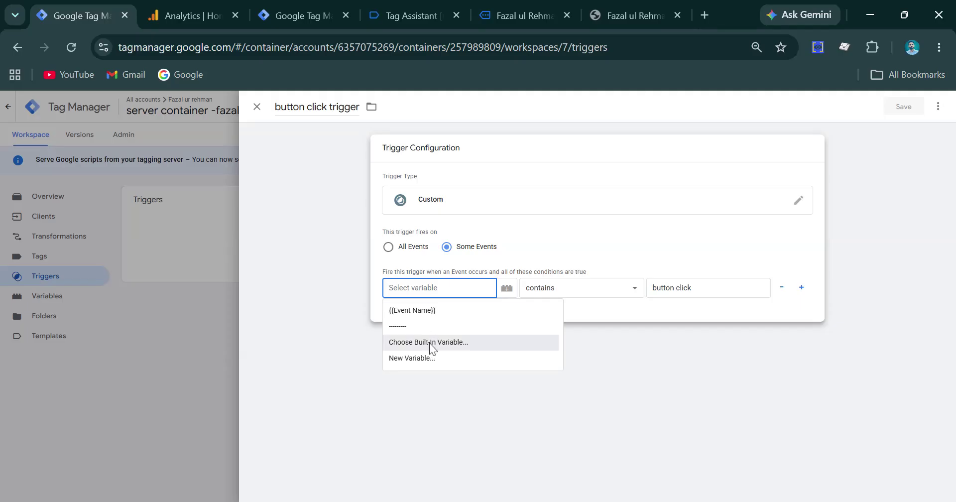
{"action": "left_click", "coordinate": [445, 312]}
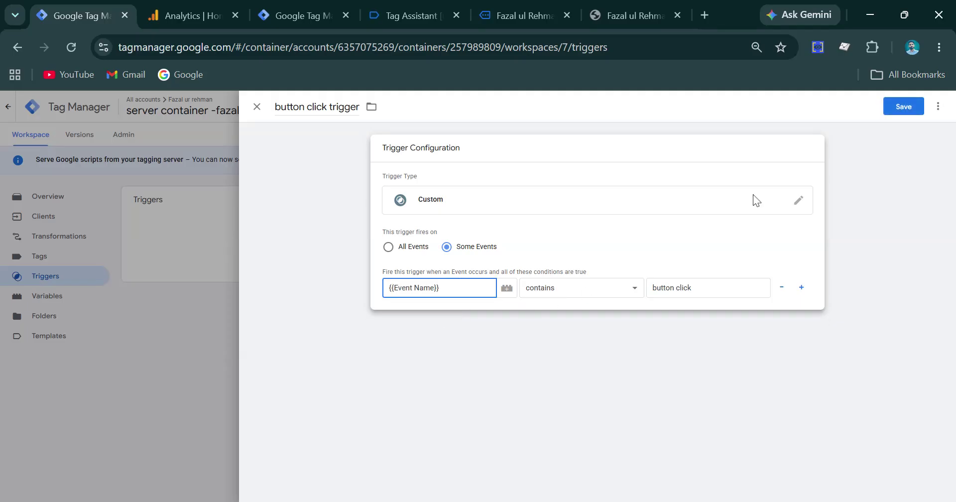
{"action": "left_click", "coordinate": [902, 111]}
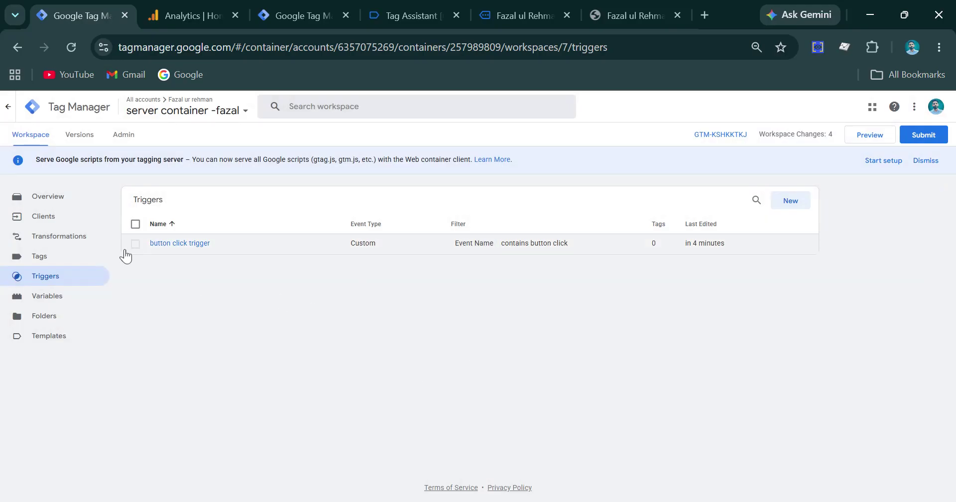
Create a new tag in the server container with the Google Analytics: GA4 tag type
{"action": "left_click", "coordinate": [45, 259]}
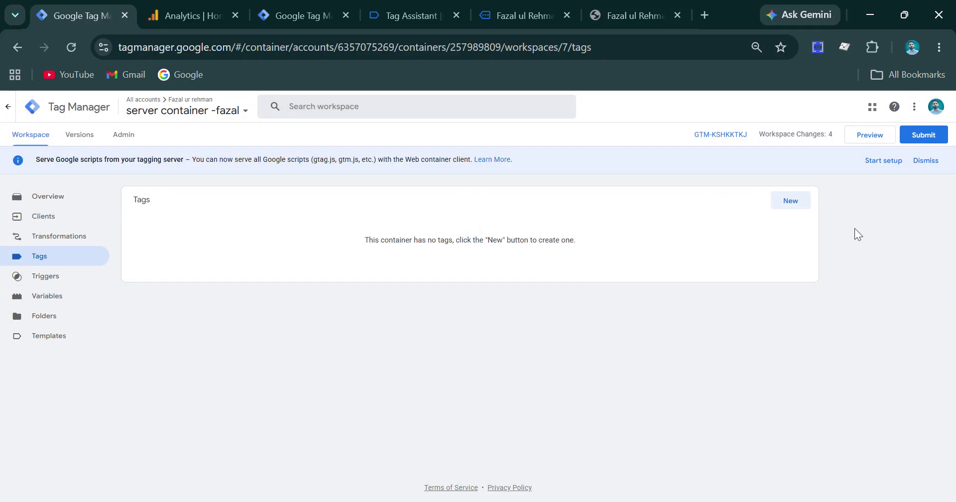
{"action": "left_click", "coordinate": [792, 202]}
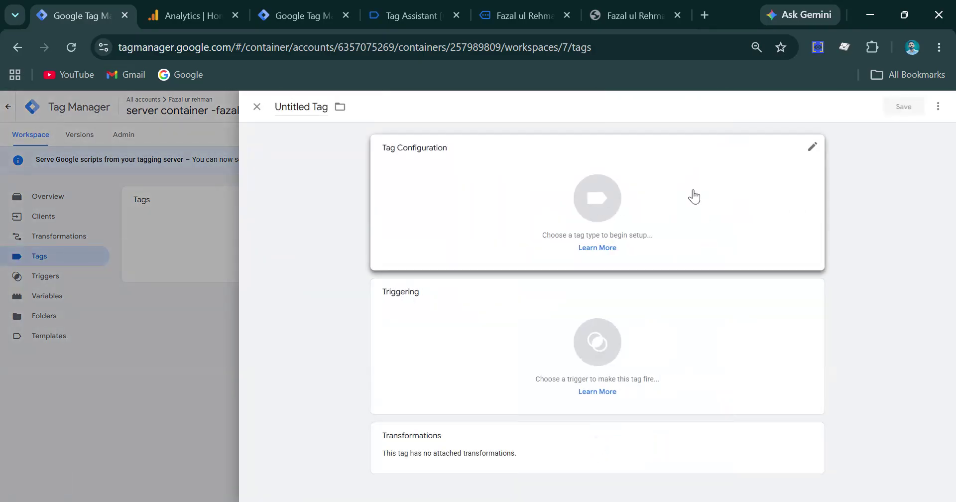
{"action": "left_click", "coordinate": [694, 197]}
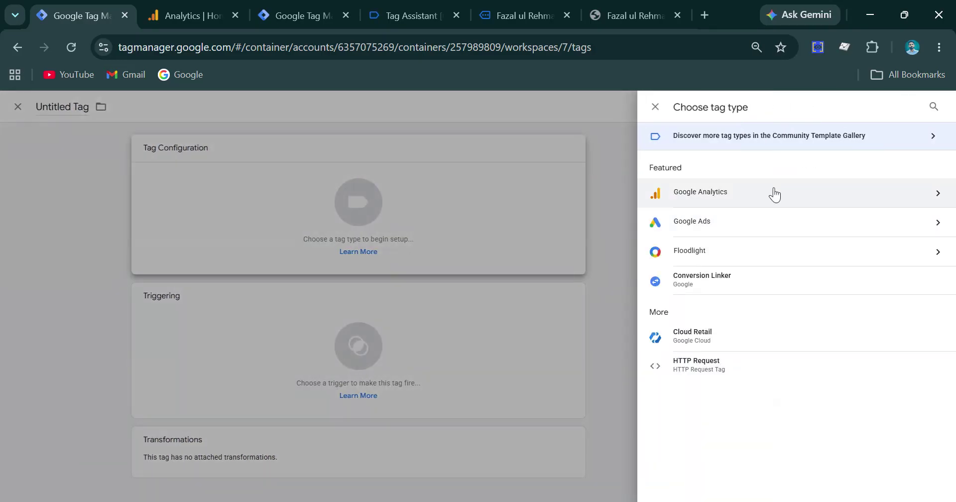
{"action": "left_click", "coordinate": [886, 203]}
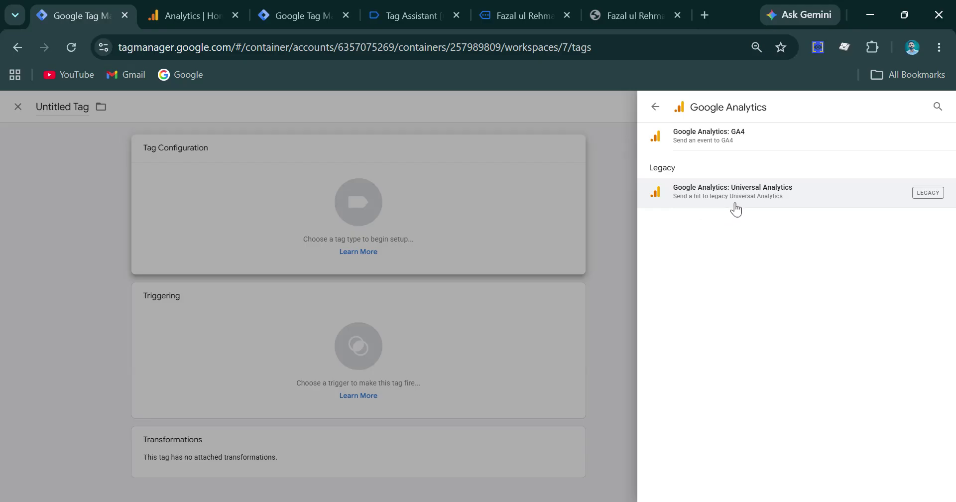
{"action": "left_click", "coordinate": [755, 149]}
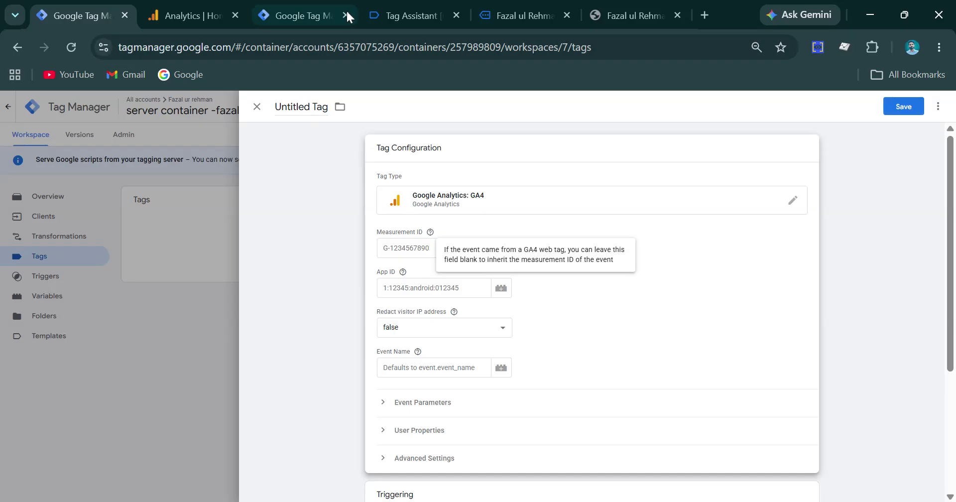
Copy the Measurement ID G-B37WDXP1HF from the web container's button click tag into the new server tag
{"action": "left_click", "coordinate": [310, 12]}
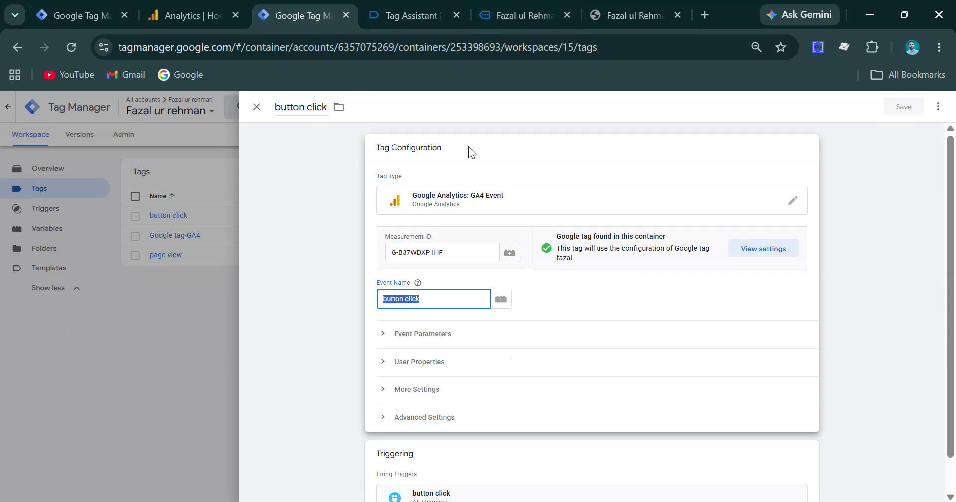
{"action": "left_click_drag", "start_coordinate": [446, 252], "coordinate": [391, 252]}
{"action": "key", "text": "ctrl+c"}
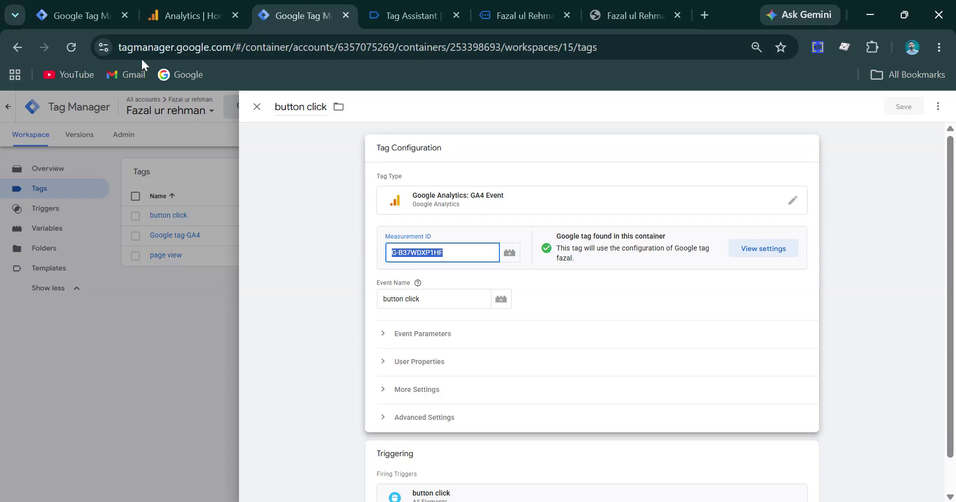
{"action": "left_click", "coordinate": [80, 16]}
{"action": "left_click", "coordinate": [409, 248]}
{"action": "key", "text": "ctrl+v"}
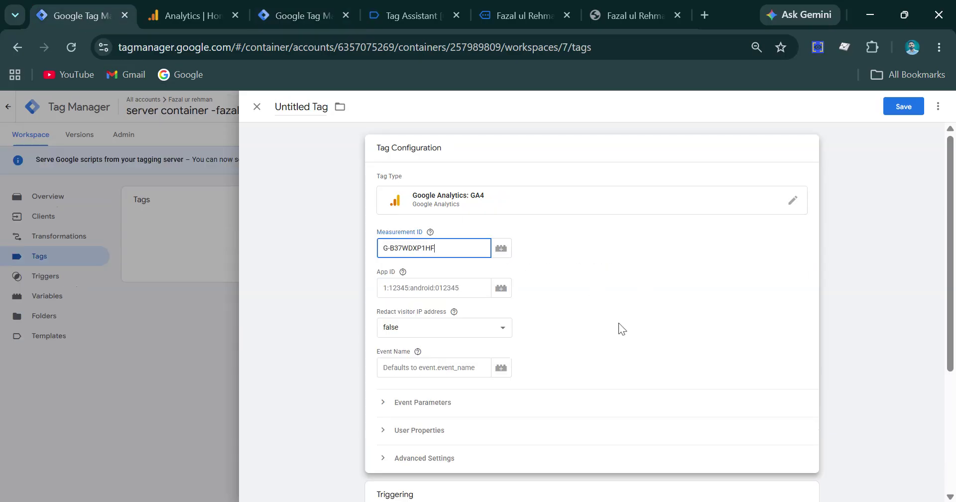
Set the server tag's Event Name to "Button click"
{"action": "scroll", "coordinate": [622, 329], "scroll_direction": "down", "scroll_amount": 2}
{"action": "left_click", "coordinate": [448, 297]}
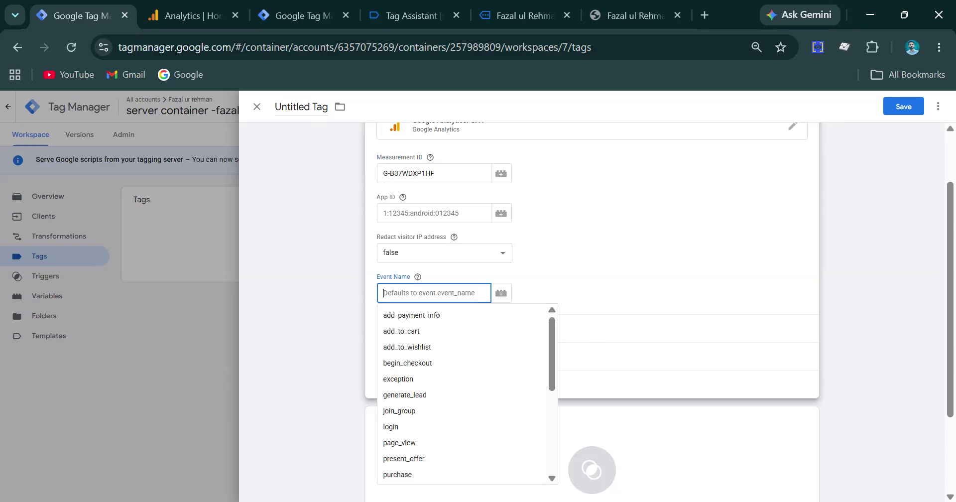
{"action": "type", "text": "Button click"}
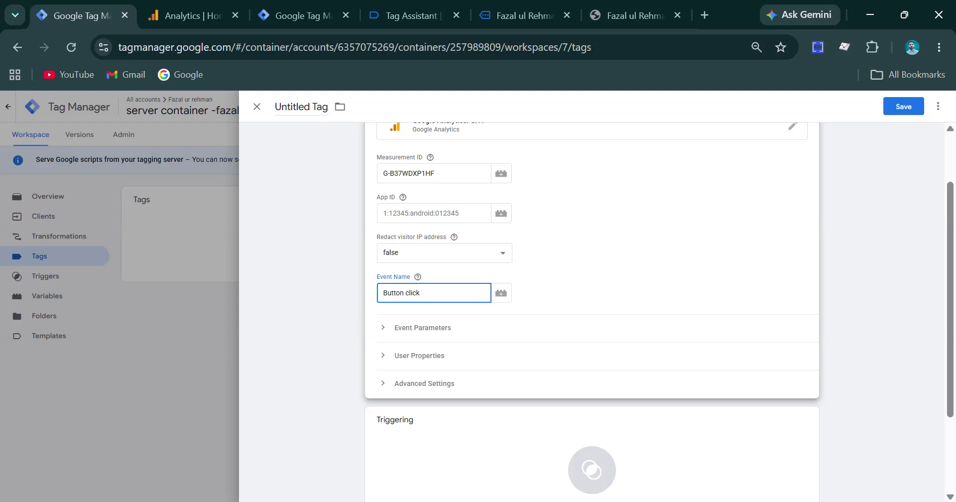
{"action": "left_click", "coordinate": [320, 333]}
Assign the button click trigger as the firing trigger of the new GA4 tag
{"action": "scroll", "coordinate": [300, 337], "scroll_direction": "down", "scroll_amount": 1}
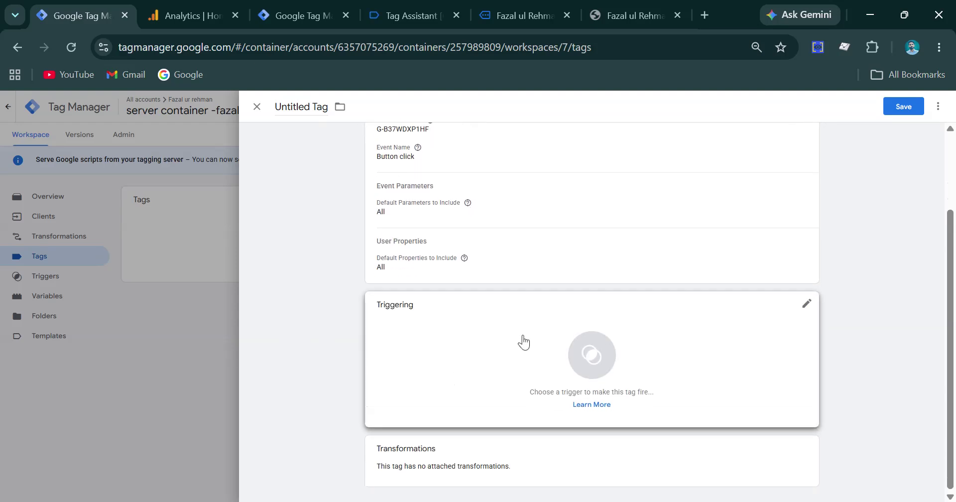
{"action": "left_click", "coordinate": [618, 356]}
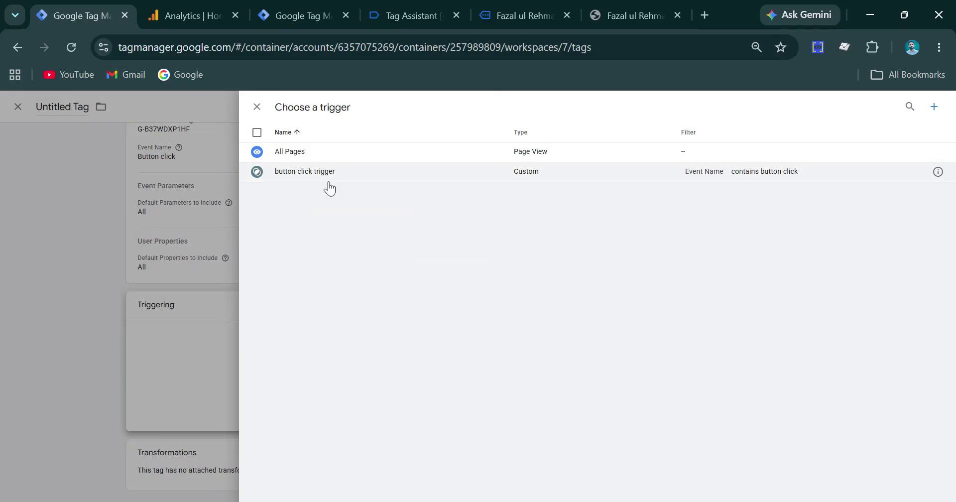
{"action": "left_click", "coordinate": [347, 178]}
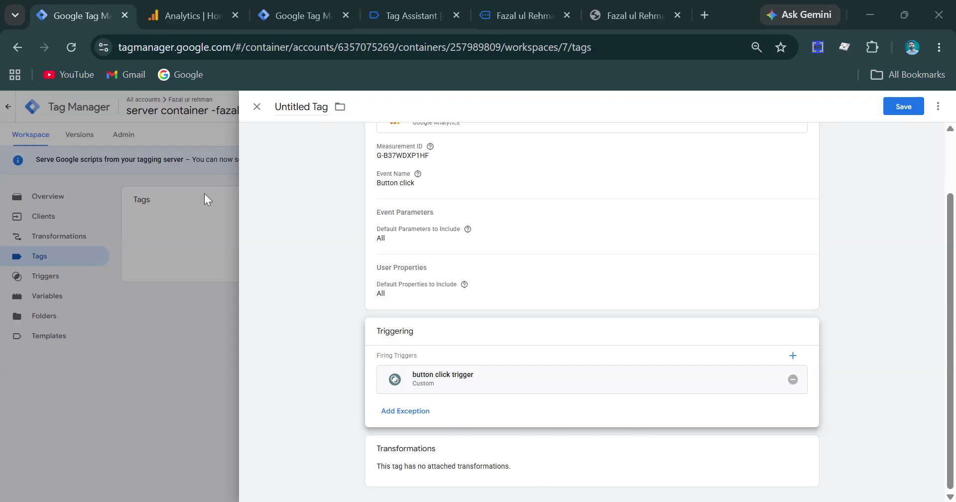
Name the new server tag "button click GA4" and save it
{"action": "double_click", "coordinate": [289, 106]}
{"action": "key", "text": "ctrl+a"}
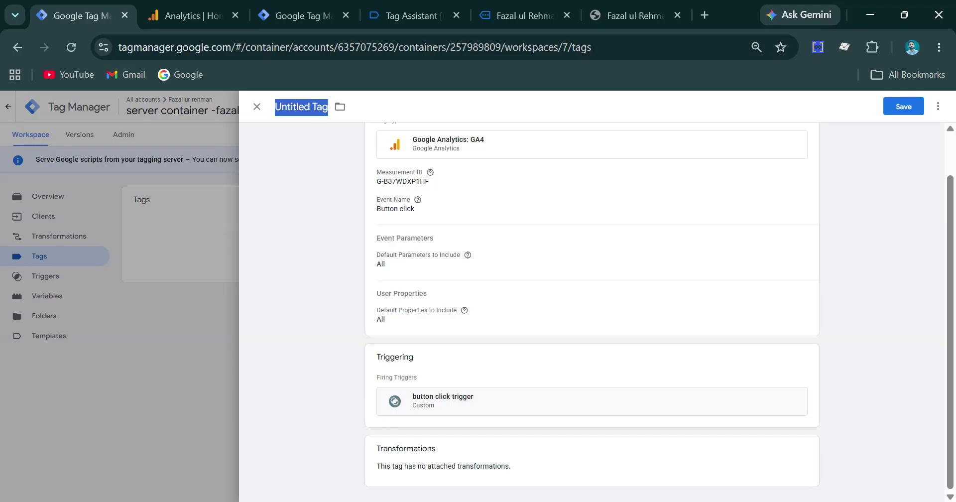
{"action": "key", "text": "BackSpace"}
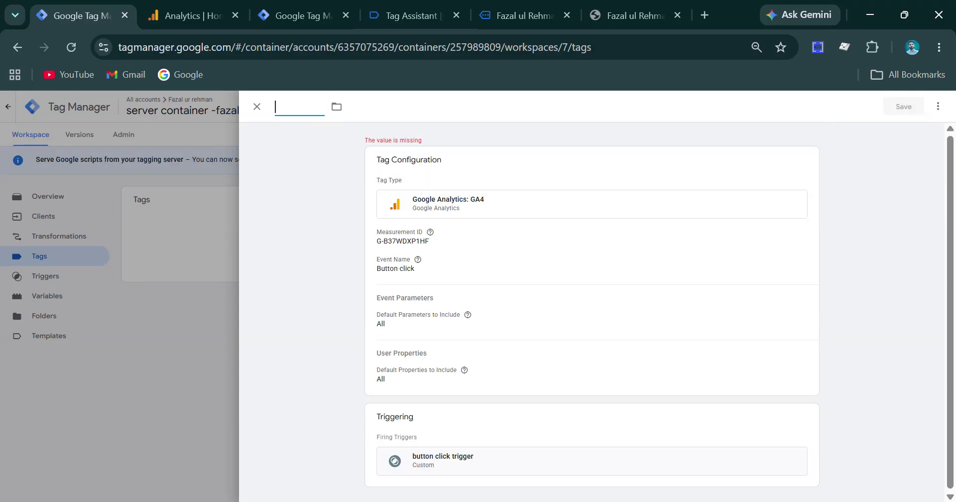
{"action": "type", "text": "but"}
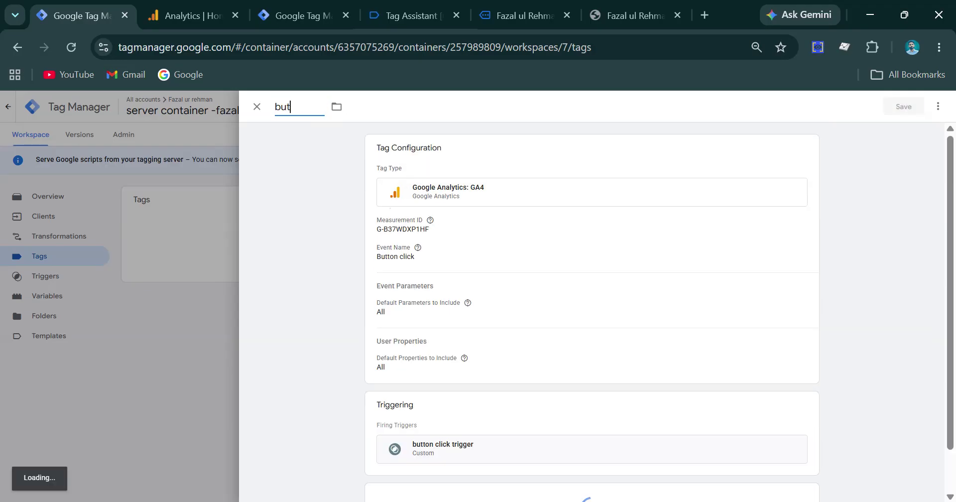
{"action": "type", "text": "ton click"}
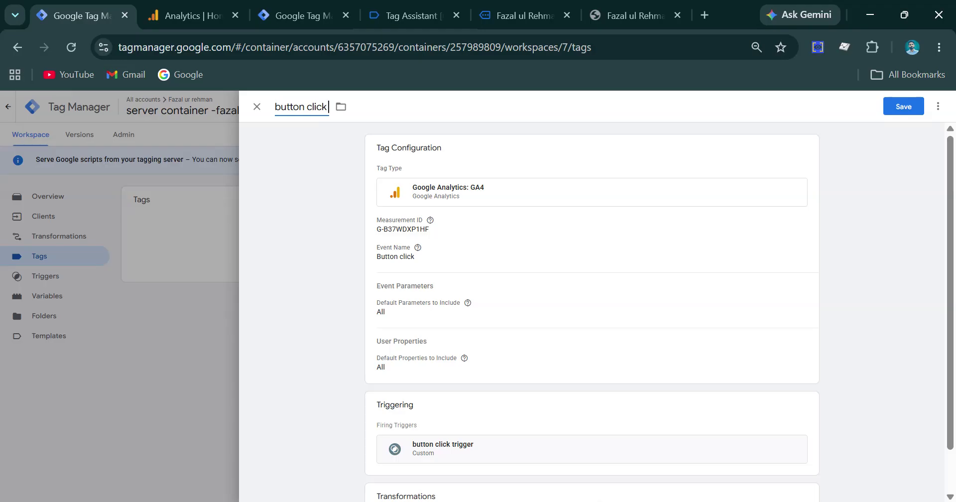
{"action": "type", "text": " GA5"}
{"action": "key", "text": "BackSpace"}
{"action": "type", "text": "4"}
{"action": "left_click", "coordinate": [906, 108]}
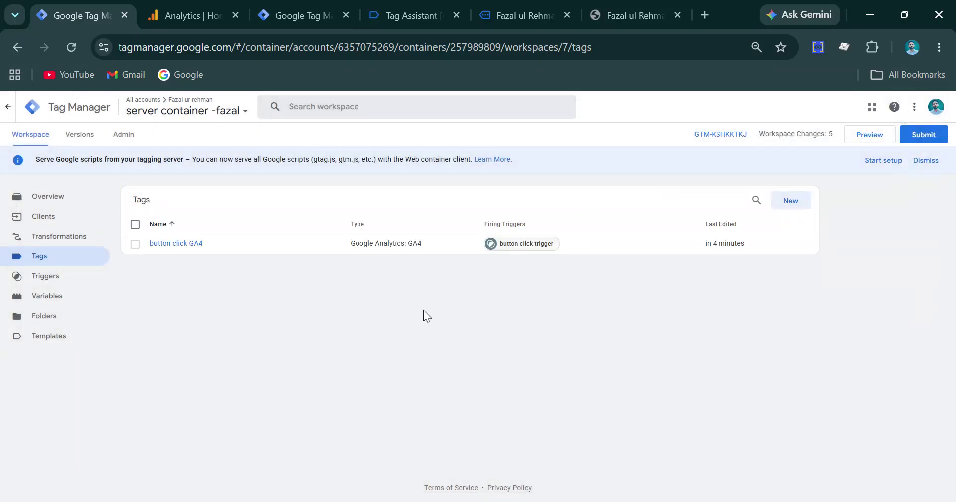
Preview the server container and generate test events by reloading the website and using its Get a Free Tracking Audit button
{"action": "left_click", "coordinate": [867, 139]}
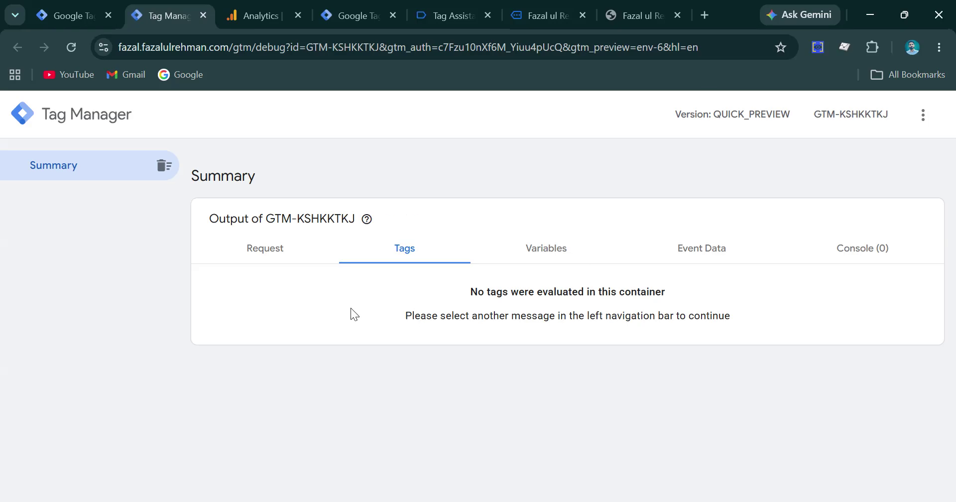
{"action": "left_click", "coordinate": [653, 16]}
{"action": "scroll", "coordinate": [433, 367], "scroll_direction": "up", "scroll_amount": 15}
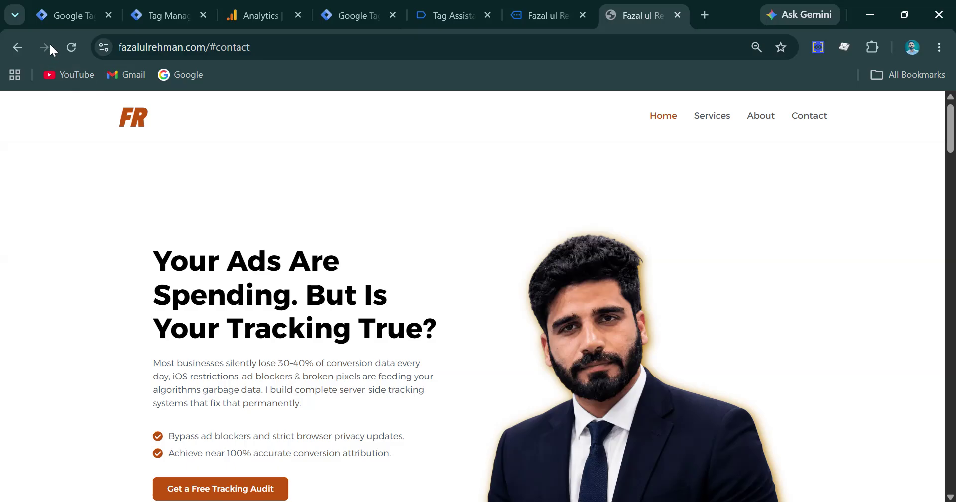
{"action": "left_click", "coordinate": [69, 44]}
{"action": "scroll", "coordinate": [355, 297], "scroll_direction": "down", "scroll_amount": 5}
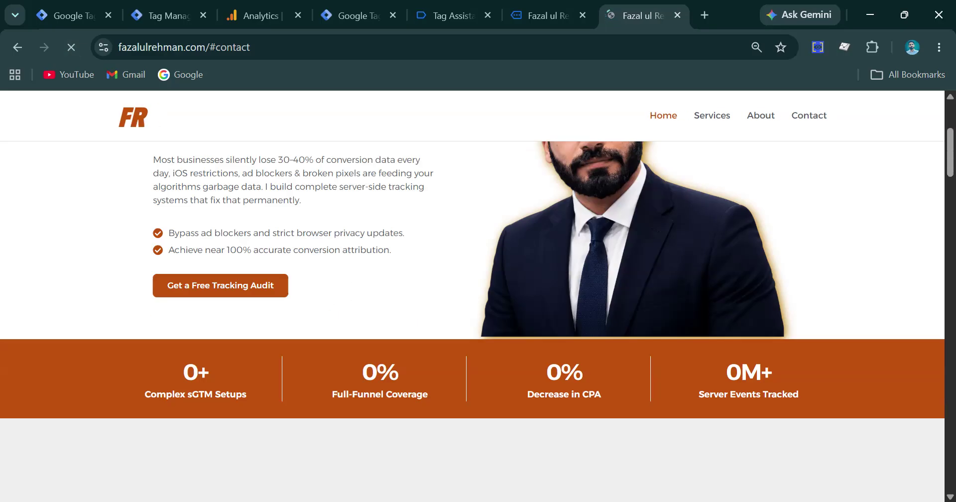
{"action": "scroll", "coordinate": [235, 276], "scroll_direction": "down", "scroll_amount": 15}
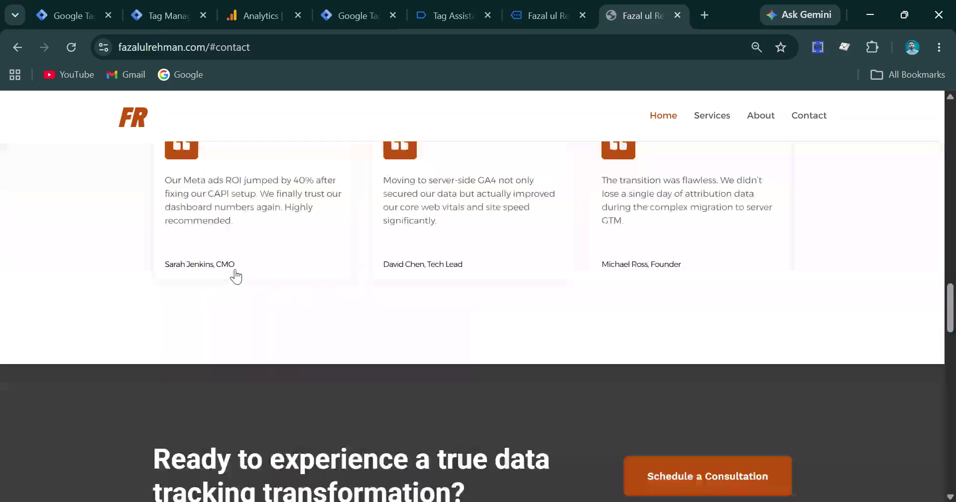
Check the server container preview for the incoming website events and whether the button click GA4 tag fired
{"action": "left_click", "coordinate": [166, 23]}
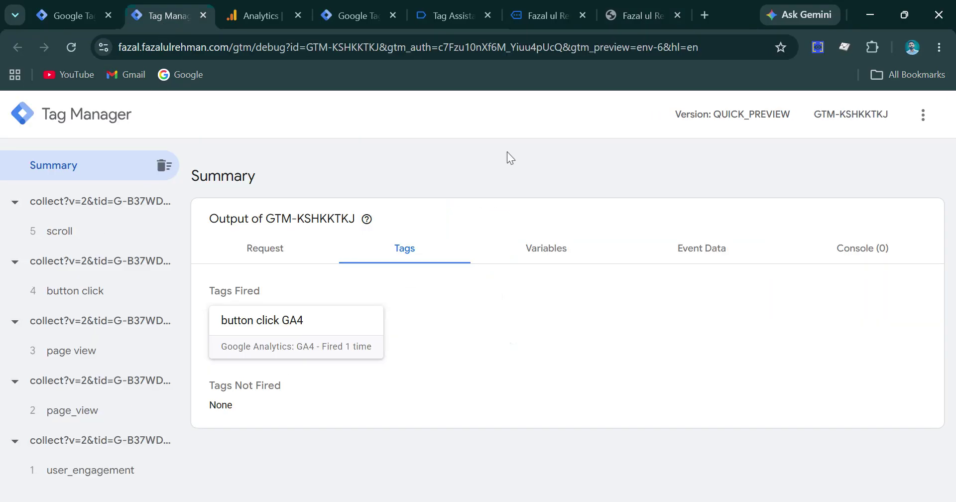
{"action": "left_click", "coordinate": [656, 20]}
{"action": "scroll", "coordinate": [364, 226], "scroll_direction": "up", "scroll_amount": 10}
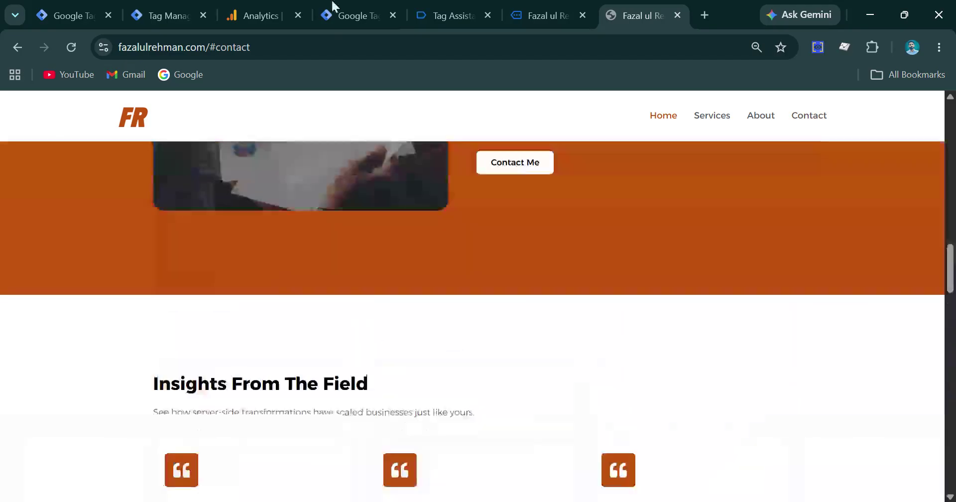
{"action": "left_click", "coordinate": [165, 17]}
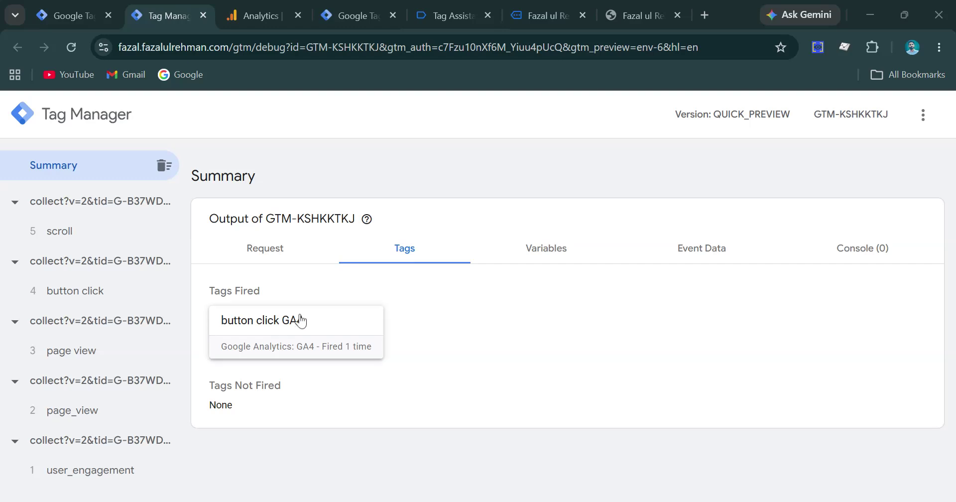
Switch to Google Analytics and open the property's DebugView to check the incoming button click and page_view events
{"action": "left_click", "coordinate": [254, 15]}
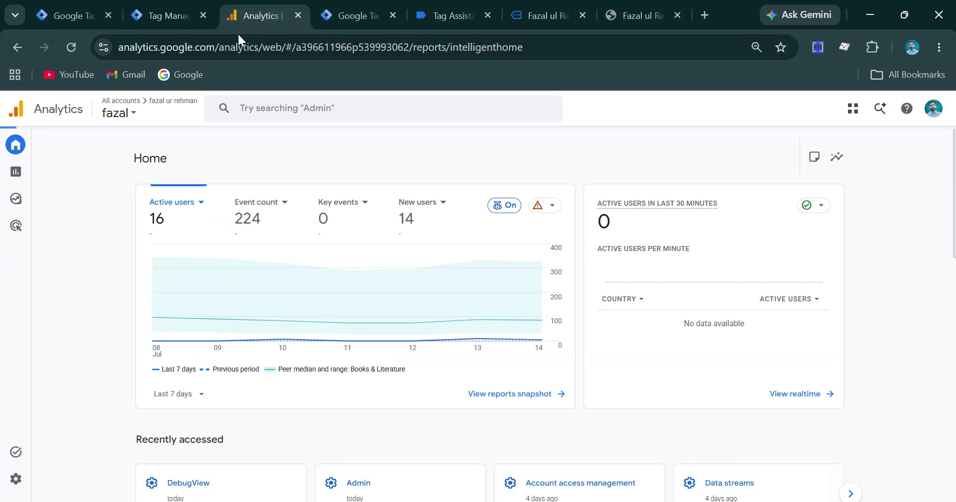
{"action": "left_click", "coordinate": [24, 490]}
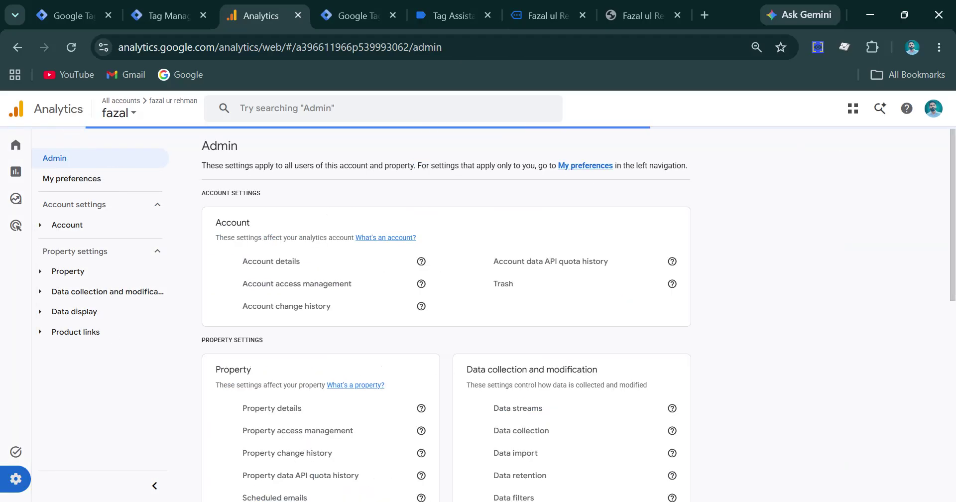
{"action": "scroll", "coordinate": [299, 437], "scroll_direction": "down", "scroll_amount": 8}
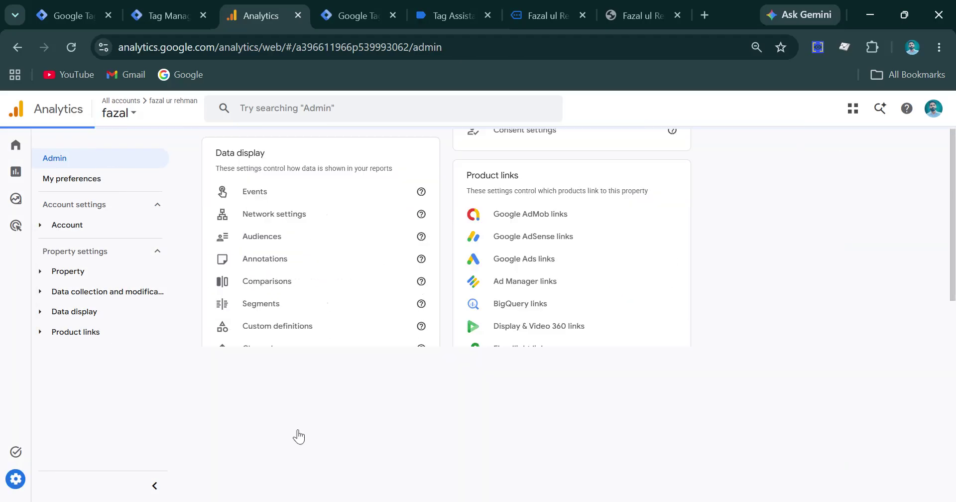
{"action": "scroll", "coordinate": [299, 437], "scroll_direction": "down", "scroll_amount": 1}
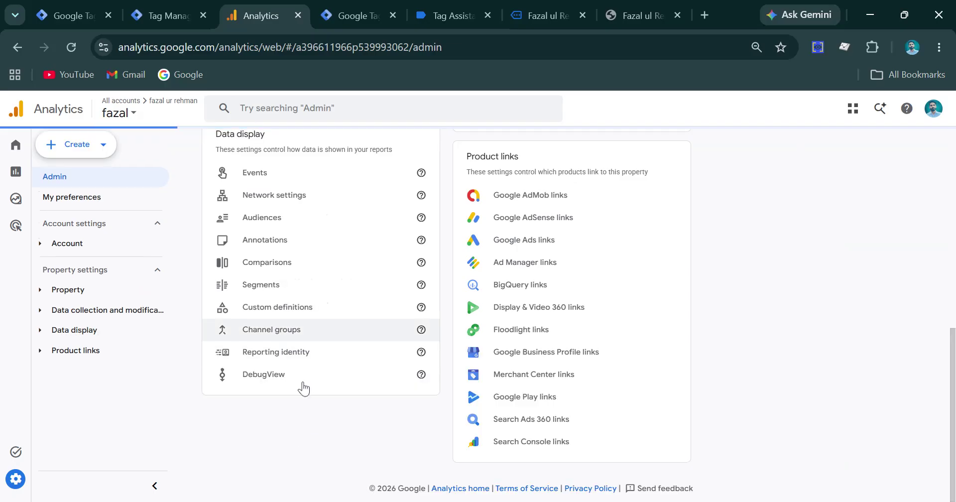
{"action": "left_click", "coordinate": [278, 382]}
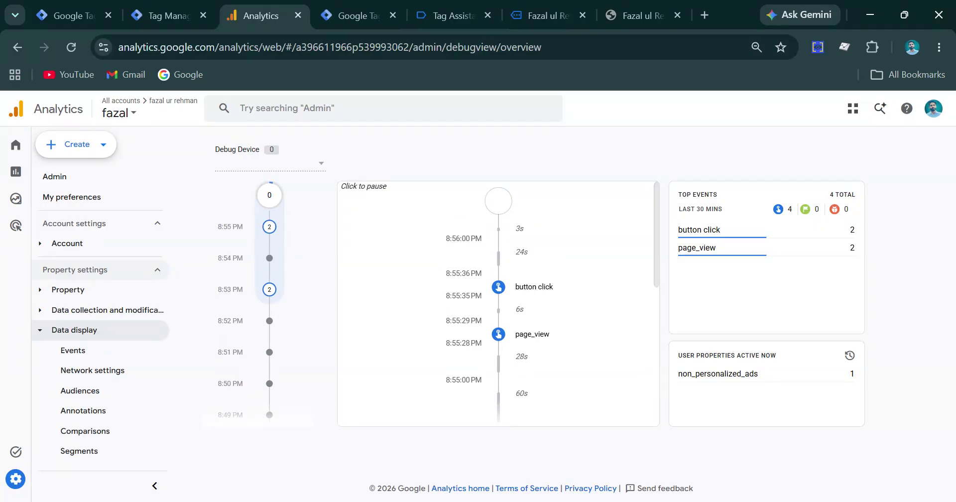
Switch to the website and reload it with the browser's network log open to capture its collect requests
{"action": "left_click", "coordinate": [629, 13]}
{"action": "scroll", "coordinate": [330, 274], "scroll_direction": "up", "scroll_amount": 15}
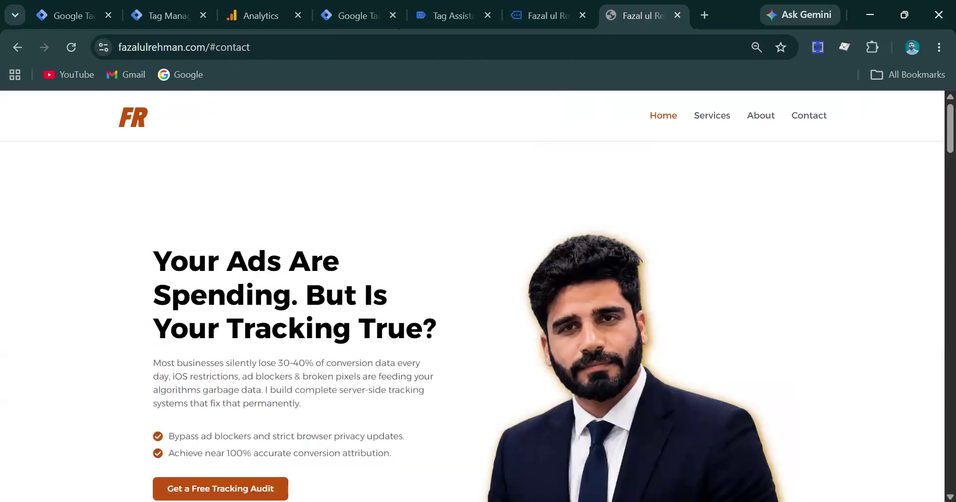
{"action": "scroll", "coordinate": [483, 159], "scroll_direction": "down", "scroll_amount": 5}
{"action": "scroll", "coordinate": [486, 145], "scroll_direction": "up", "scroll_amount": 5}
{"action": "key", "text": "F12"}
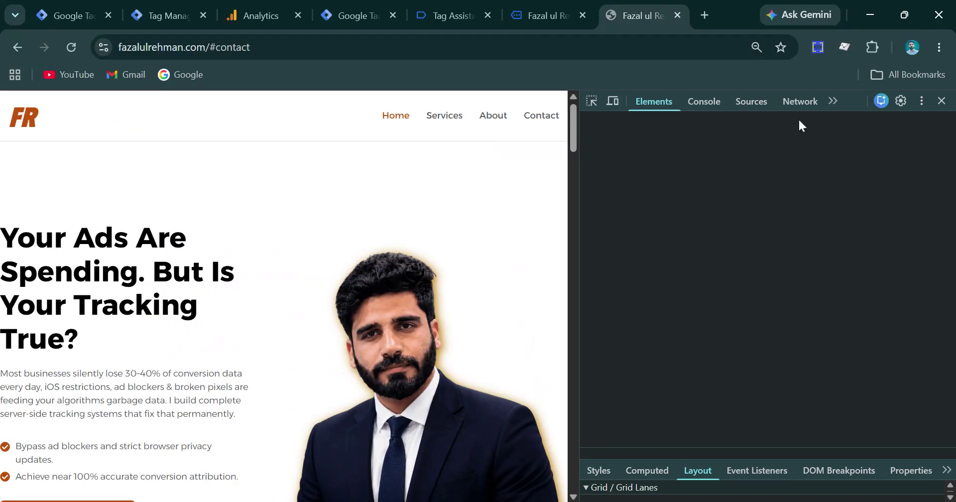
{"action": "left_click", "coordinate": [800, 101]}
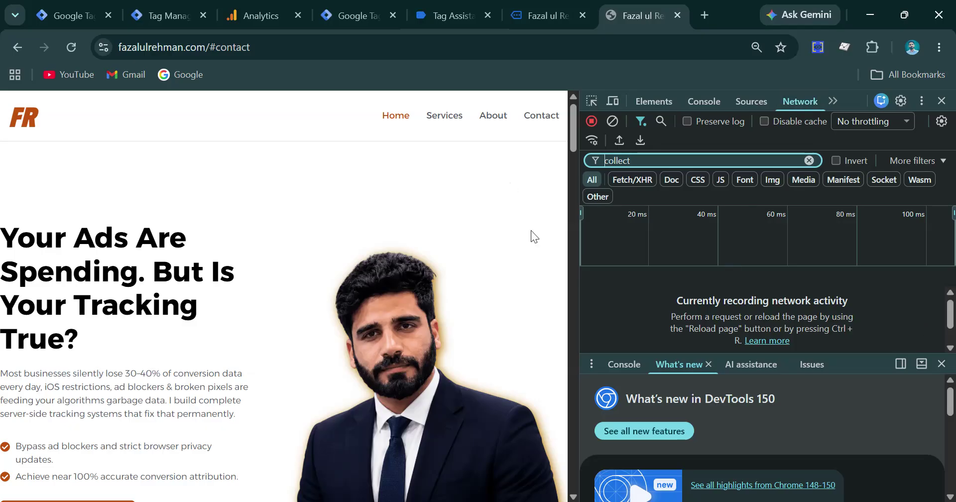
{"action": "left_click", "coordinate": [63, 47]}
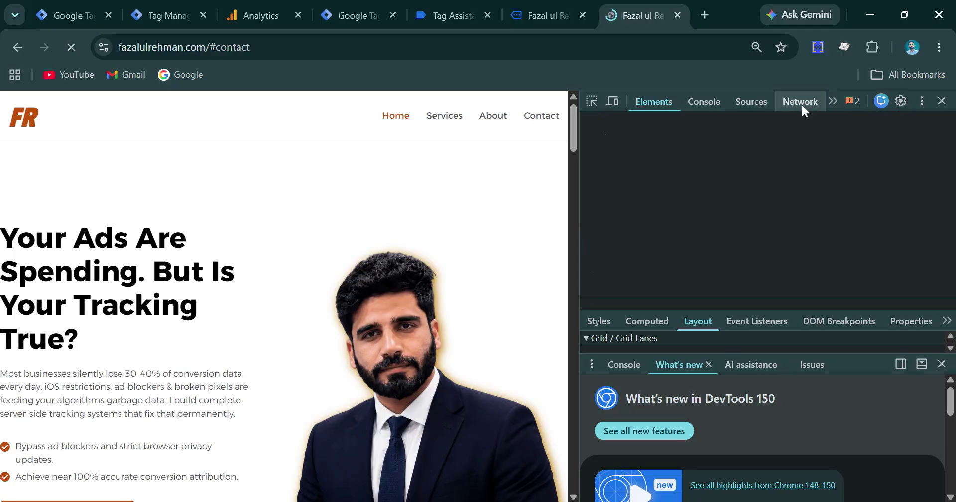
{"action": "left_click", "coordinate": [801, 101]}
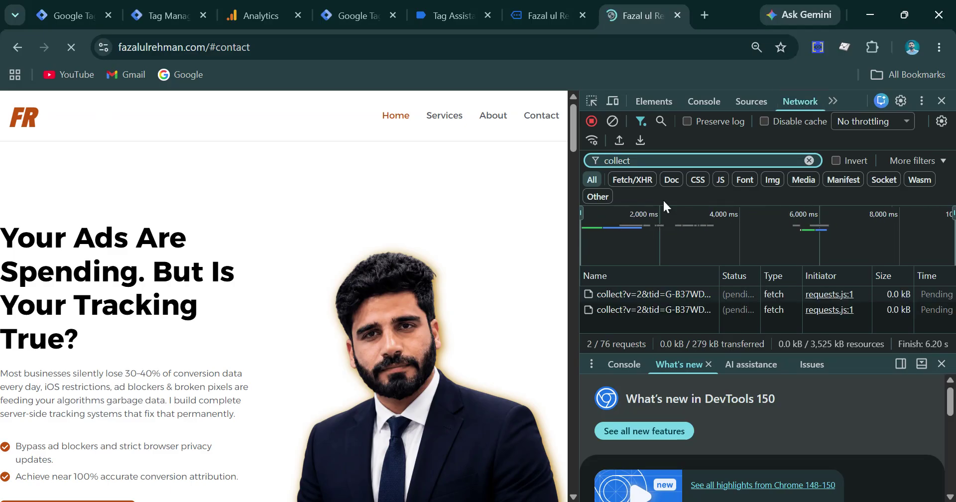
Inspect the first collect request's payload and headers, checking the request URL, response headers and request authority
{"action": "left_click", "coordinate": [632, 292]}
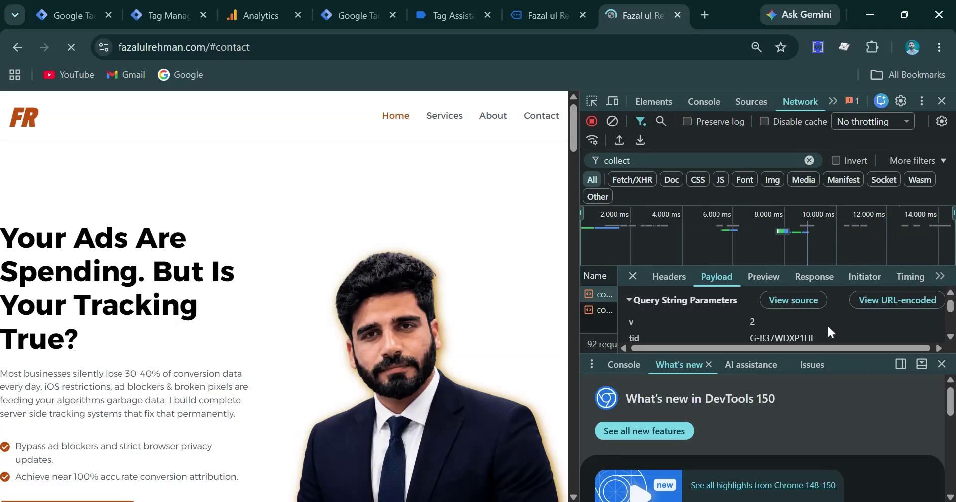
{"action": "scroll", "coordinate": [827, 324], "scroll_direction": "down", "scroll_amount": 5}
{"action": "left_click", "coordinate": [675, 278]}
{"action": "scroll", "coordinate": [801, 305], "scroll_direction": "down", "scroll_amount": 5}
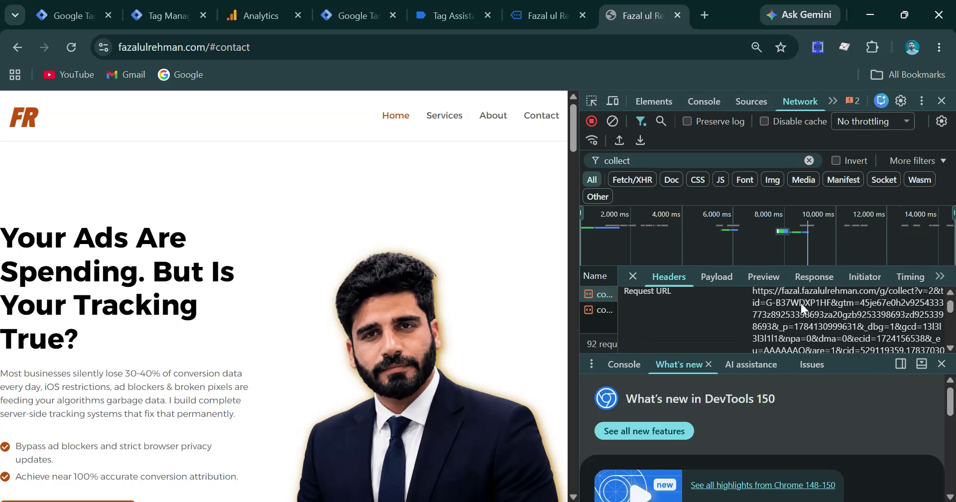
{"action": "left_click", "coordinate": [941, 363]}
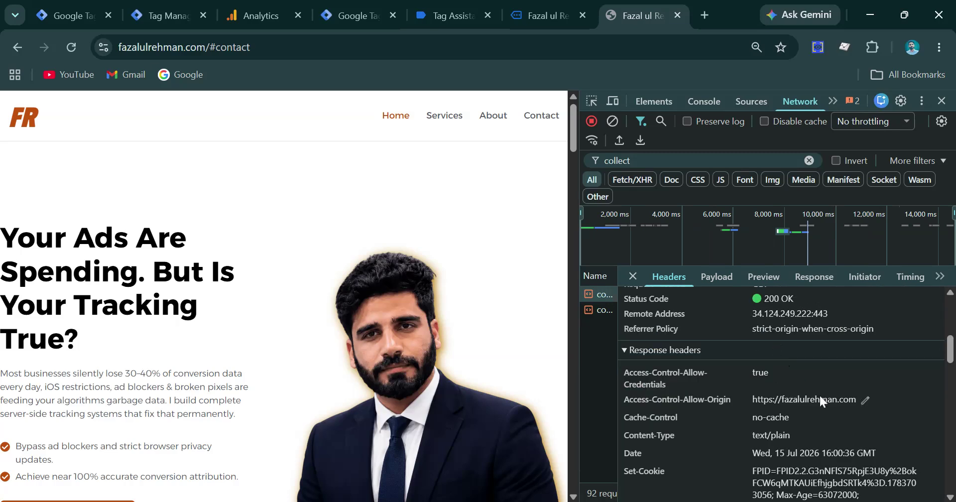
{"action": "scroll", "coordinate": [812, 372], "scroll_direction": "down", "scroll_amount": 5}
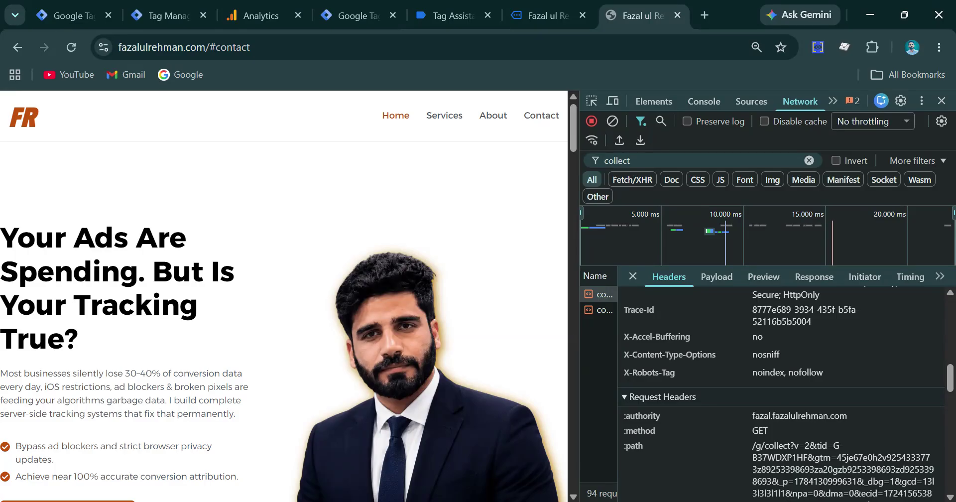
Review the Google tag-GA4 configuration, including server_container_url, in the web container, and return to DebugView in Google Analytics
{"action": "left_click", "coordinate": [61, 17]}
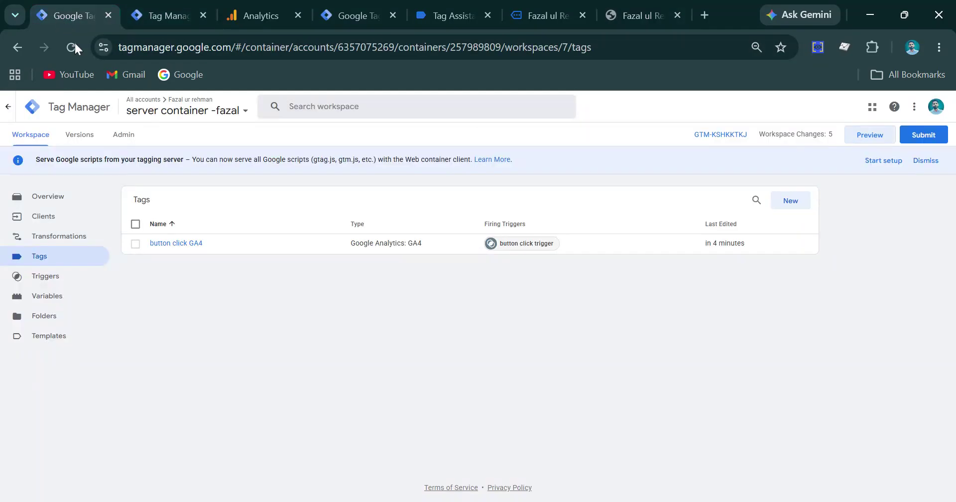
{"action": "left_click", "coordinate": [333, 8]}
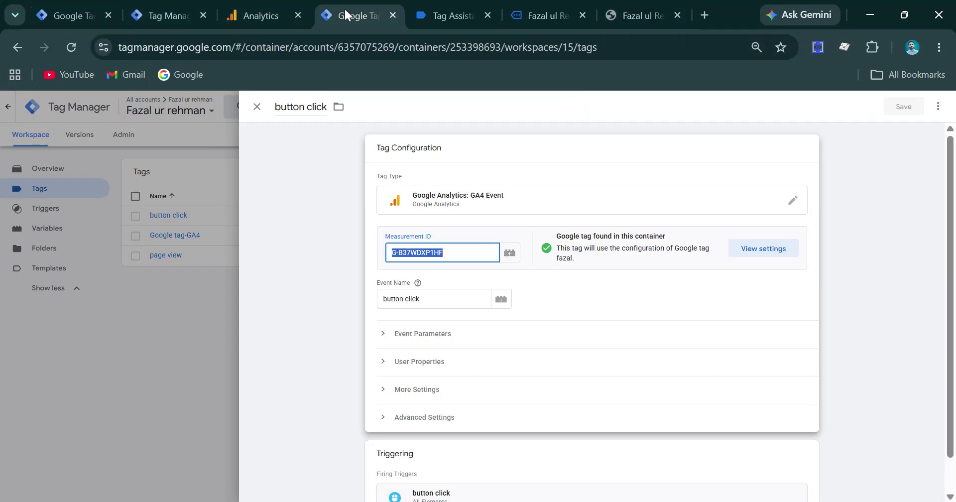
{"action": "left_click", "coordinate": [266, 110]}
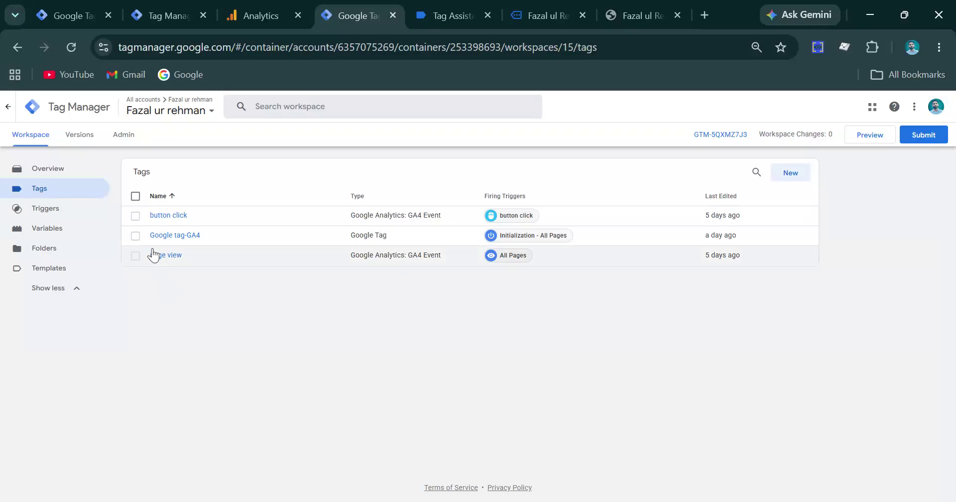
{"action": "left_click", "coordinate": [175, 236]}
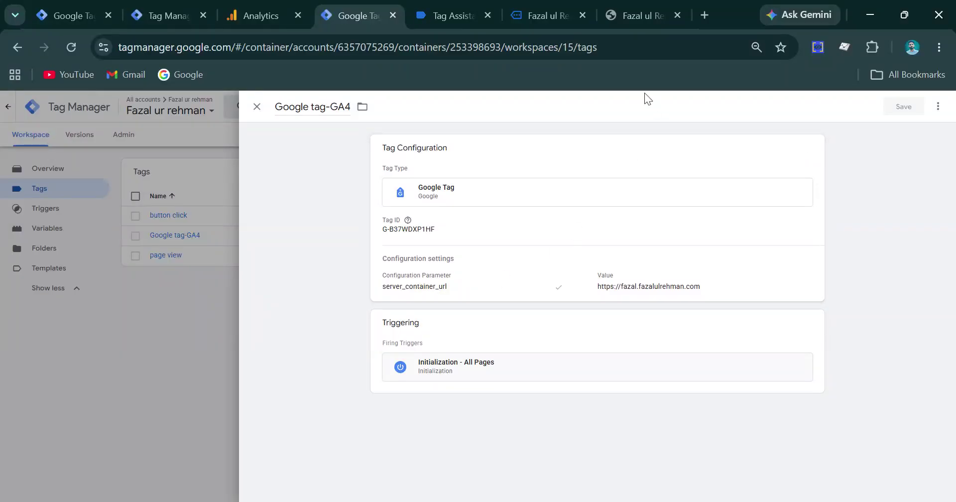
{"action": "left_click", "coordinate": [244, 11]}
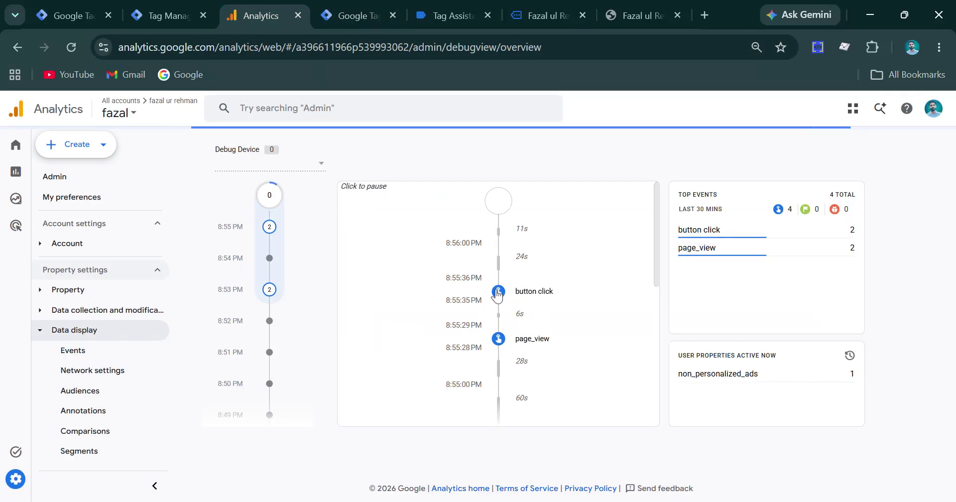